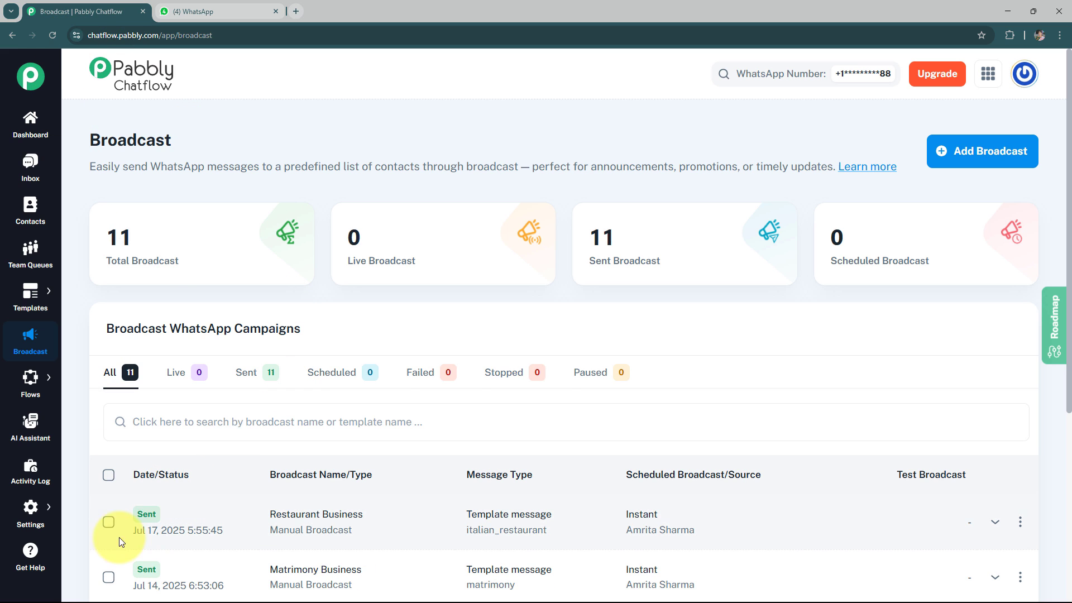
Open the Pabbly Chatflow website at pabbly.com/chatflow.
{"action": "left_click", "coordinate": [241, 14]}
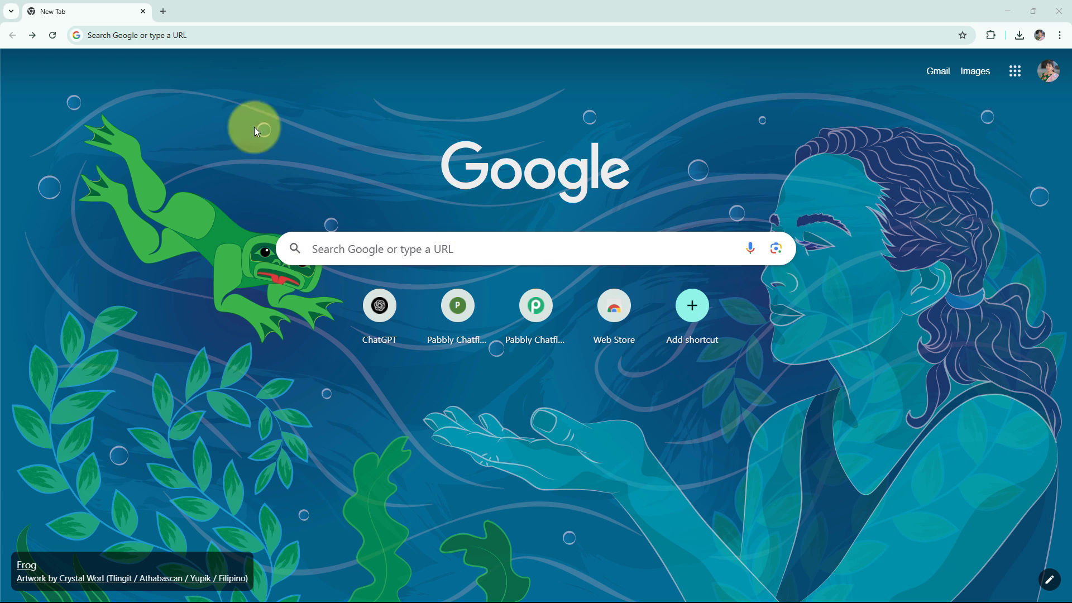
{"action": "left_click", "coordinate": [179, 37]}
{"action": "type", "text": "pabbly.com/chatflow"}
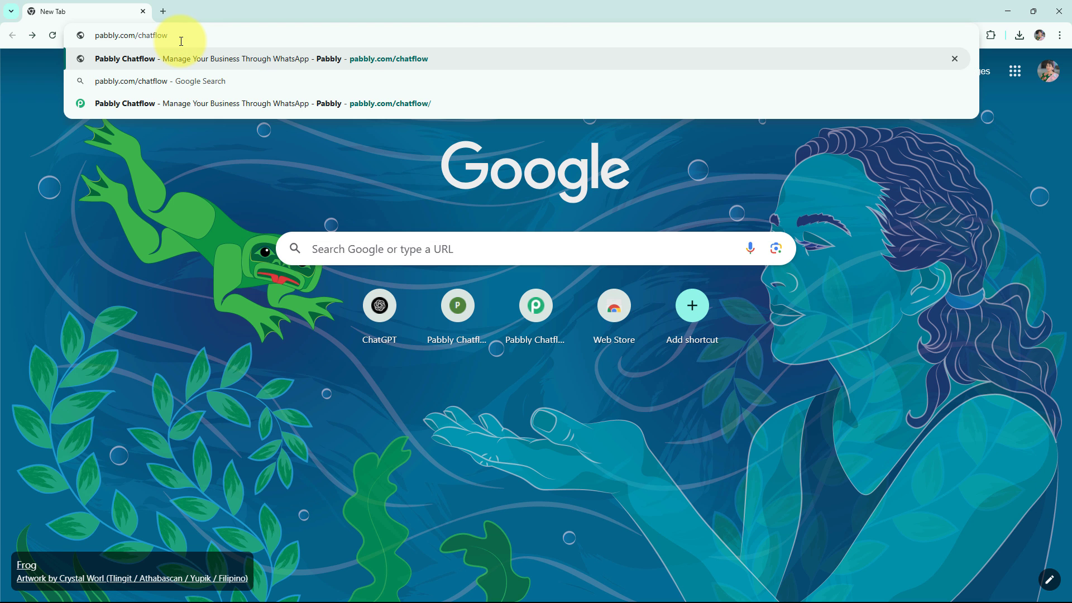
{"action": "key", "text": "Return"}
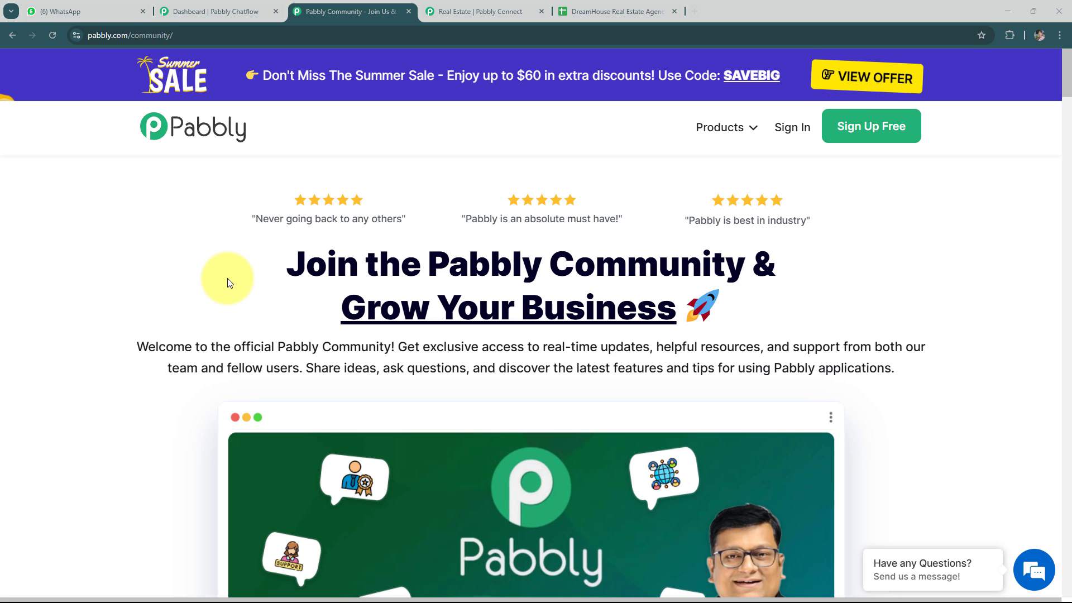
Sign in to the existing Pabbly account and access the Pabbly Chatflow app.
{"action": "scroll", "coordinate": [361, 235], "scroll_direction": "down", "scroll_amount": 9}
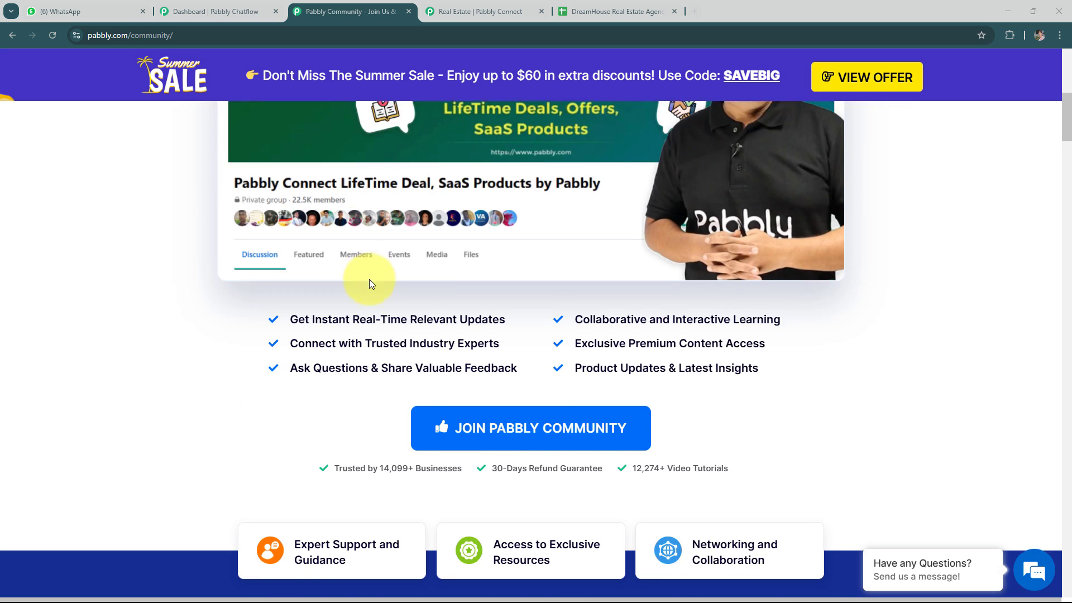
{"action": "scroll", "coordinate": [370, 280], "scroll_direction": "down", "scroll_amount": 2}
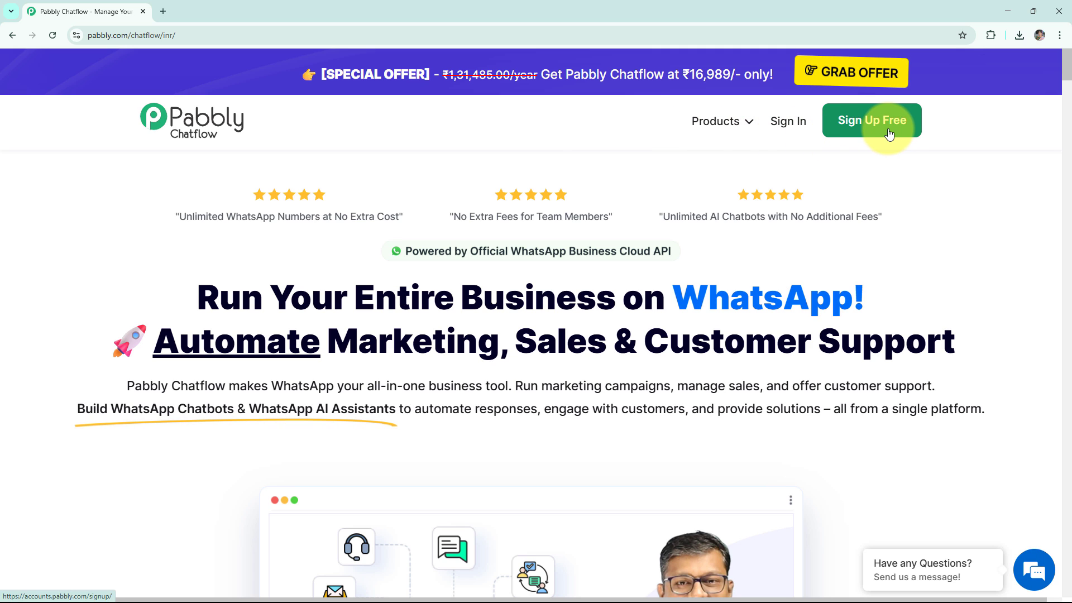
{"action": "left_click", "coordinate": [789, 127]}
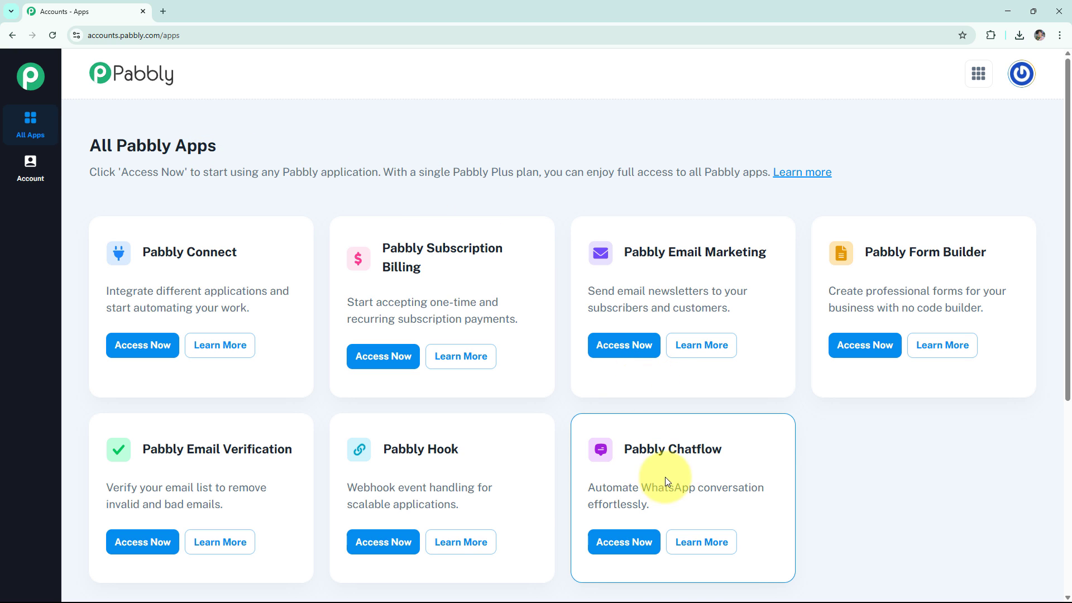
{"action": "left_click", "coordinate": [623, 543]}
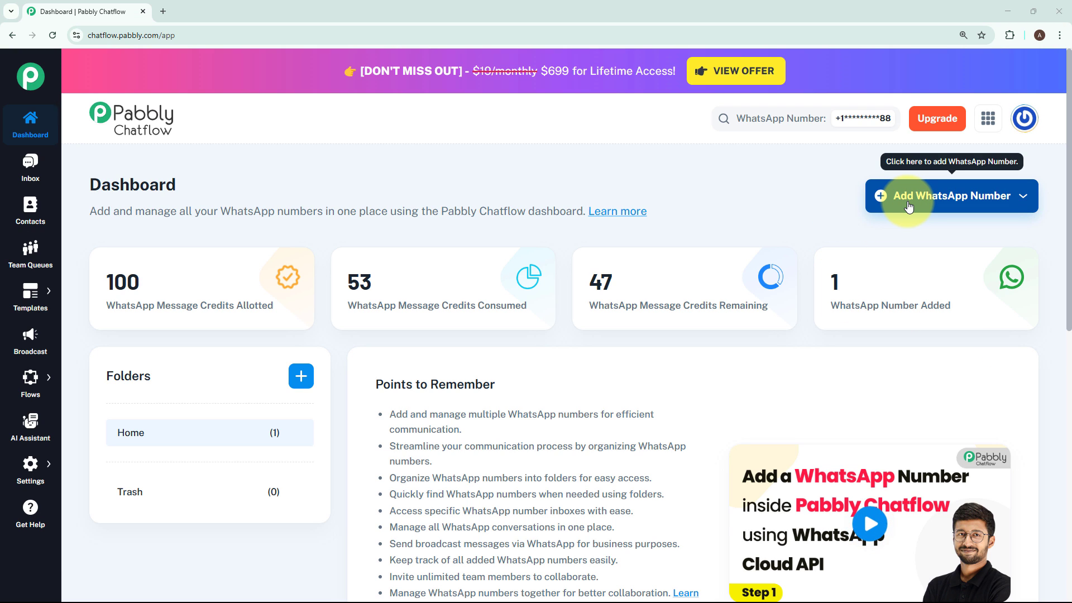
Examine the fields required by Manual Token Connect for adding a WhatsApp number, then close the form.
{"action": "left_click", "coordinate": [908, 204]}
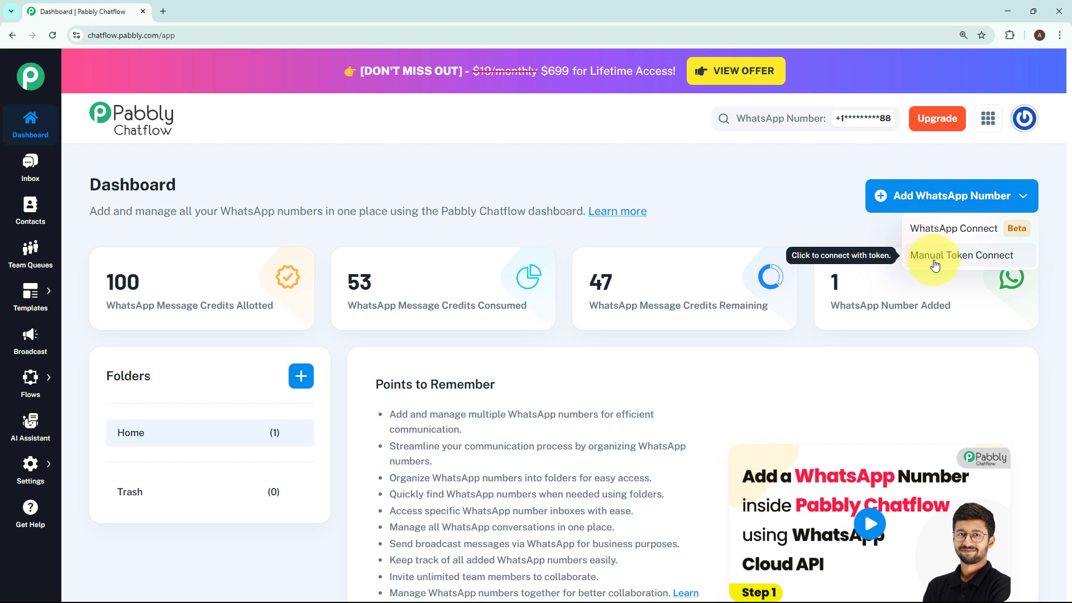
{"action": "left_click", "coordinate": [935, 257]}
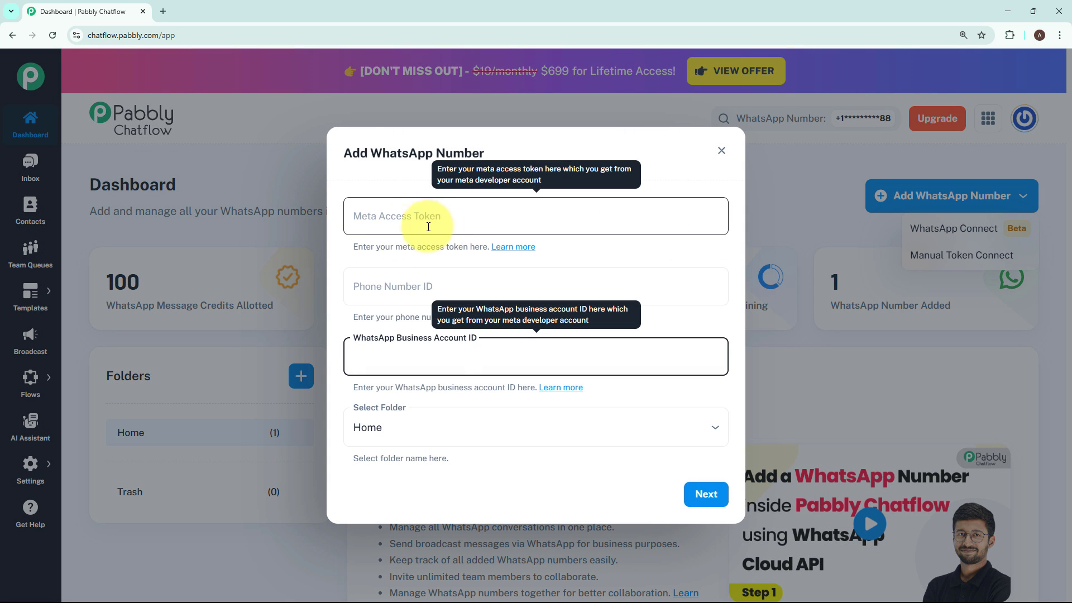
{"action": "left_click", "coordinate": [636, 243]}
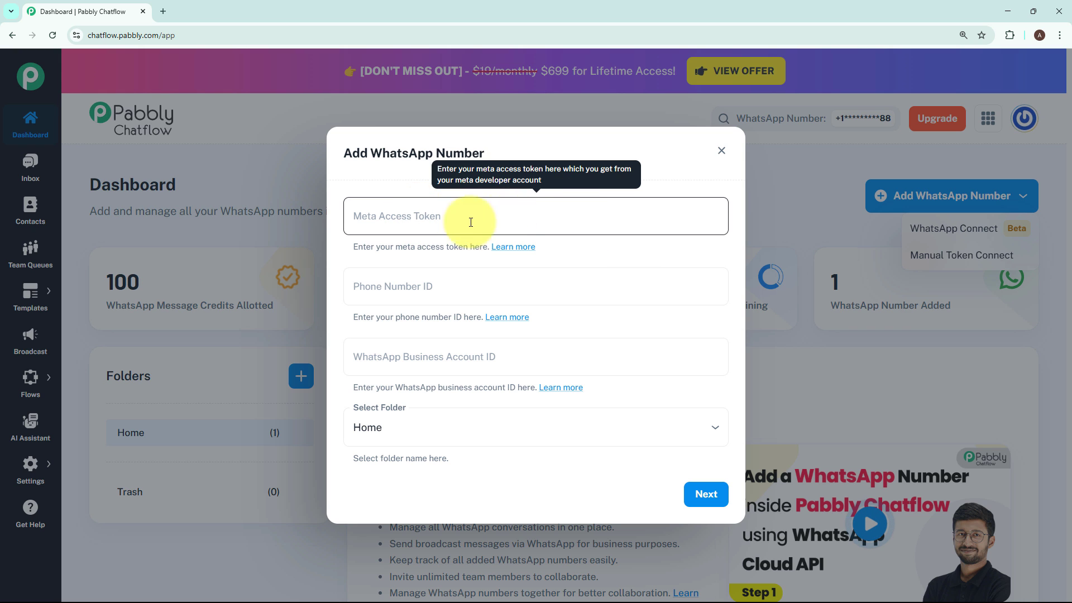
{"action": "left_click", "coordinate": [722, 151]}
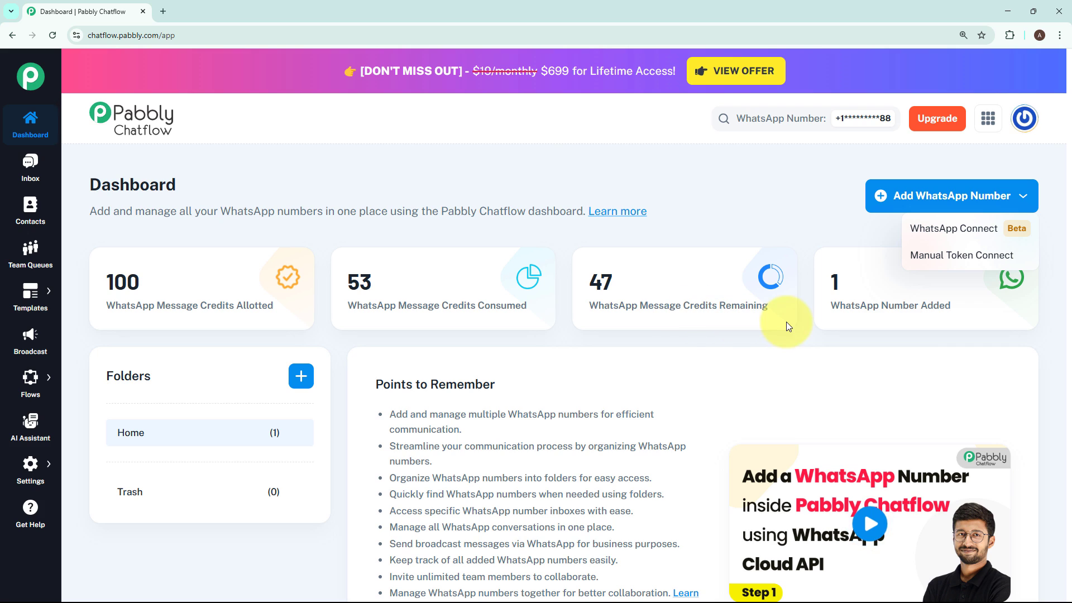
{"action": "left_click", "coordinate": [839, 322]}
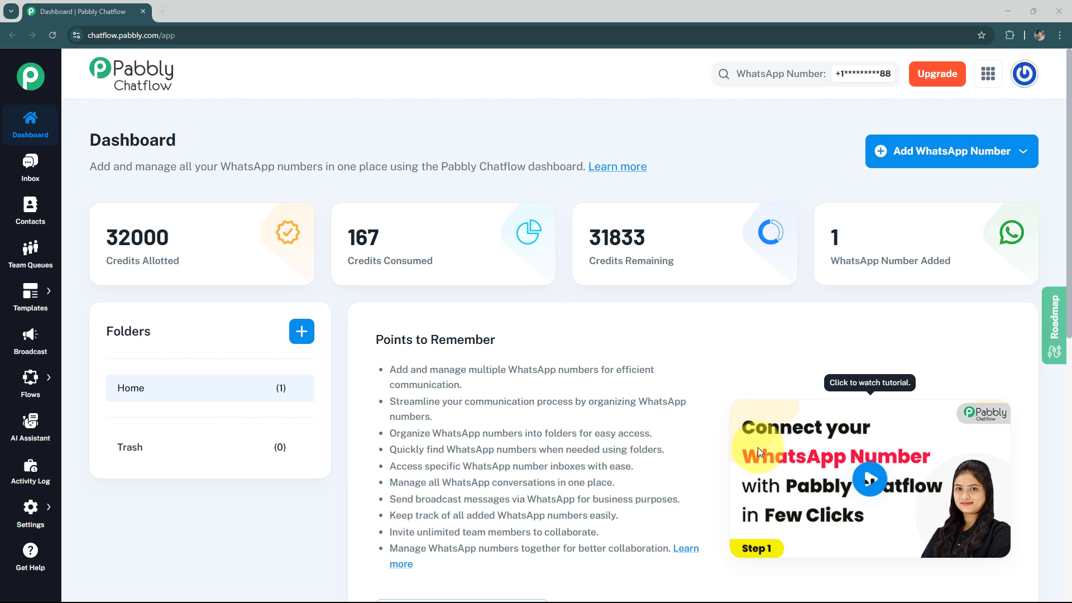
Start a new broadcast of the Broadcast Campaign type and name it Restaurant Business.
{"action": "left_click", "coordinate": [29, 352]}
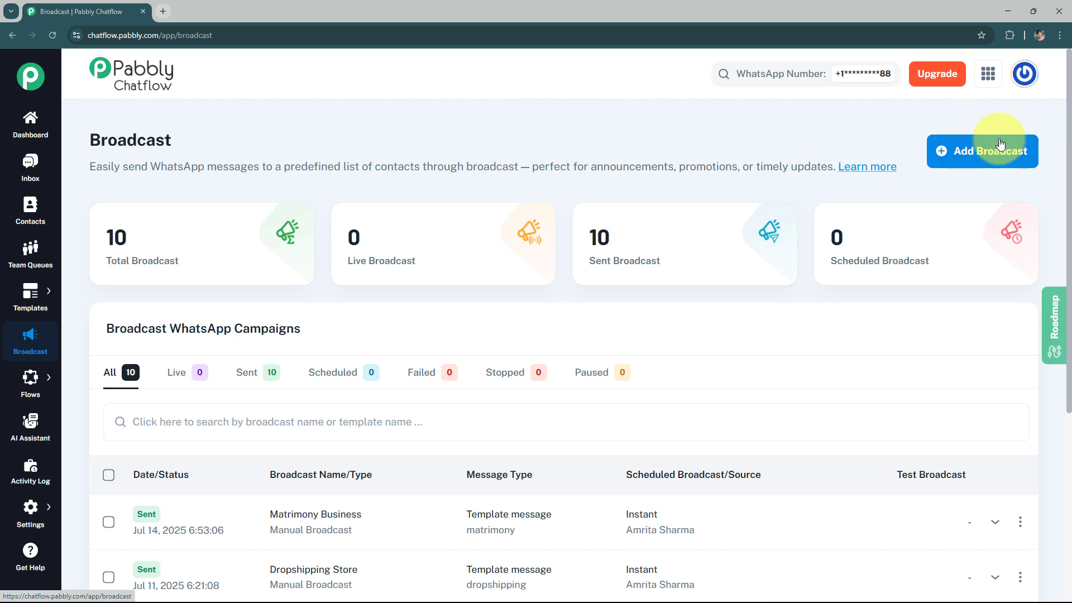
{"action": "left_click", "coordinate": [1000, 157]}
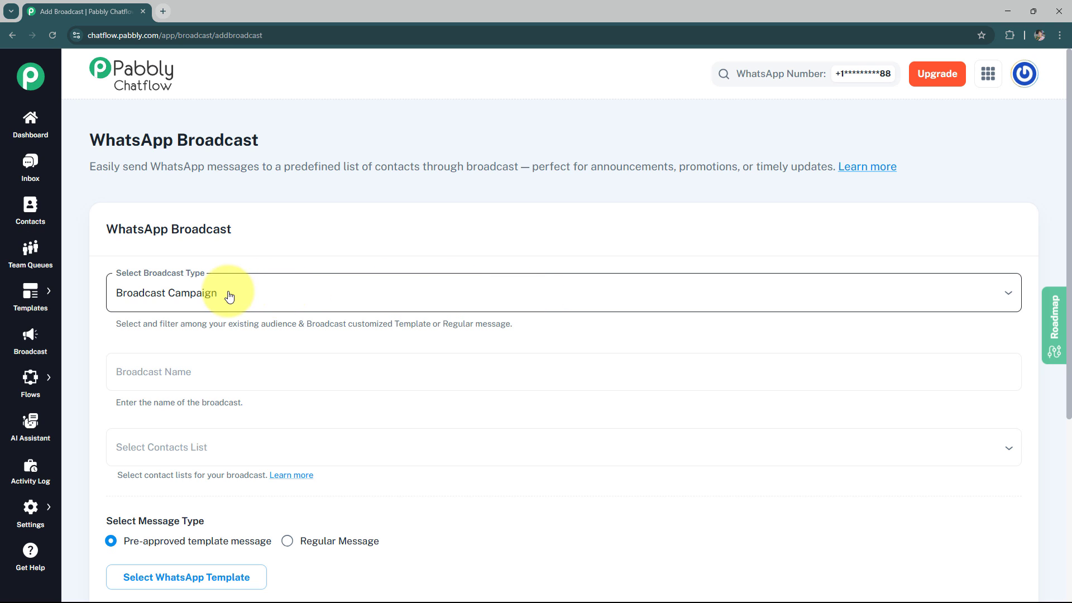
{"action": "left_click", "coordinate": [264, 297]}
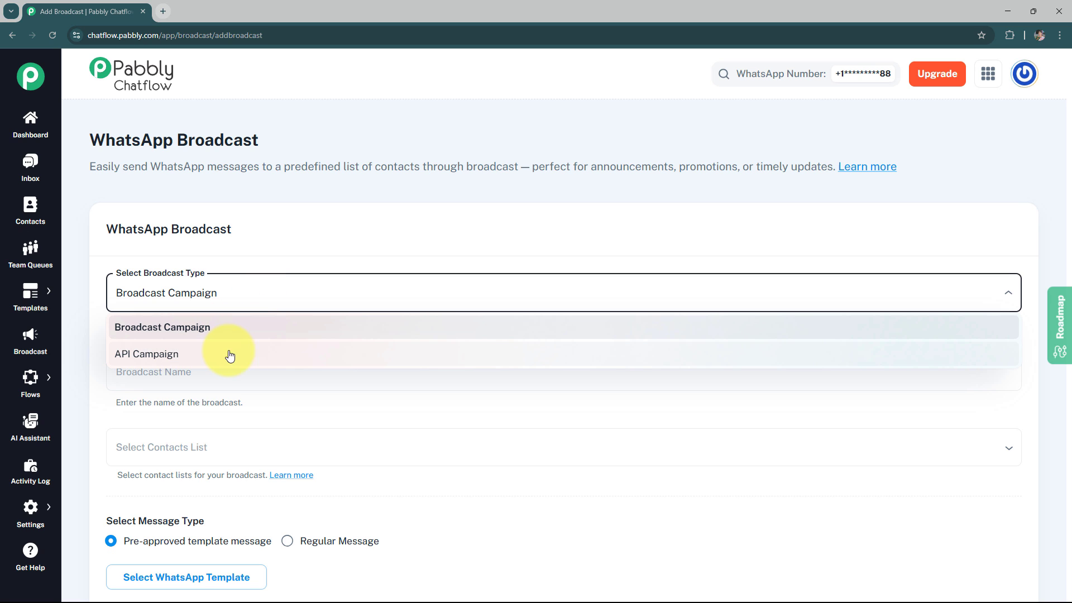
{"action": "left_click", "coordinate": [175, 335]}
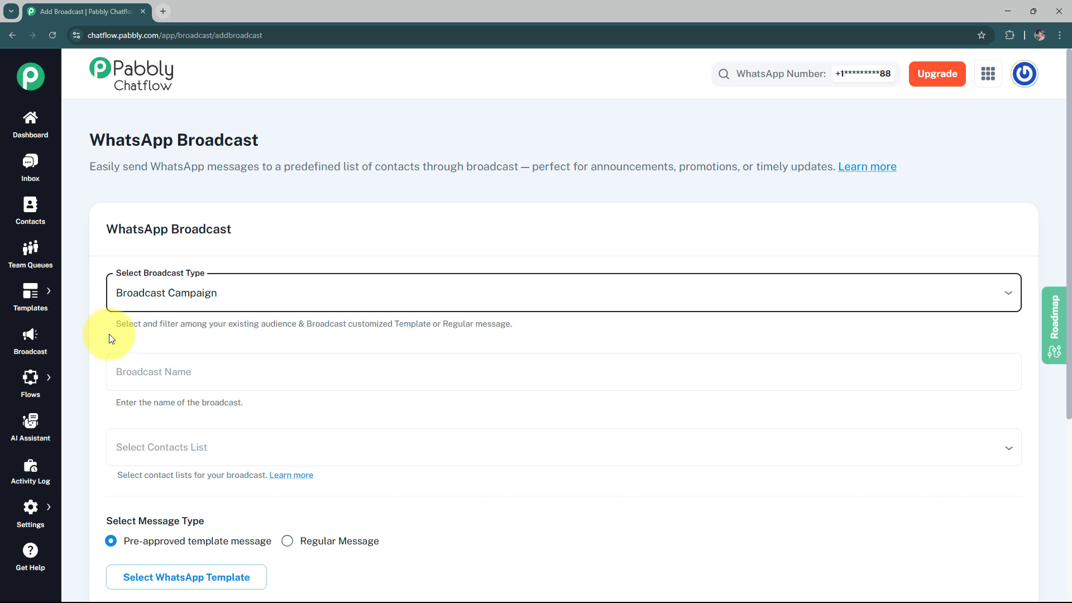
{"action": "left_click", "coordinate": [137, 364]}
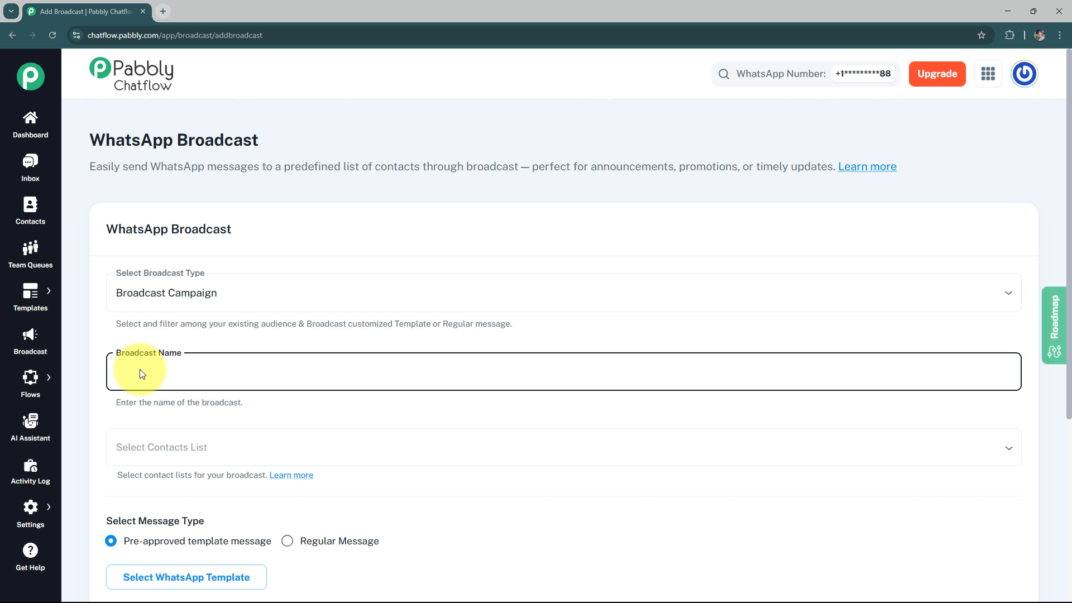
{"action": "type", "text": "Restaurant Business"}
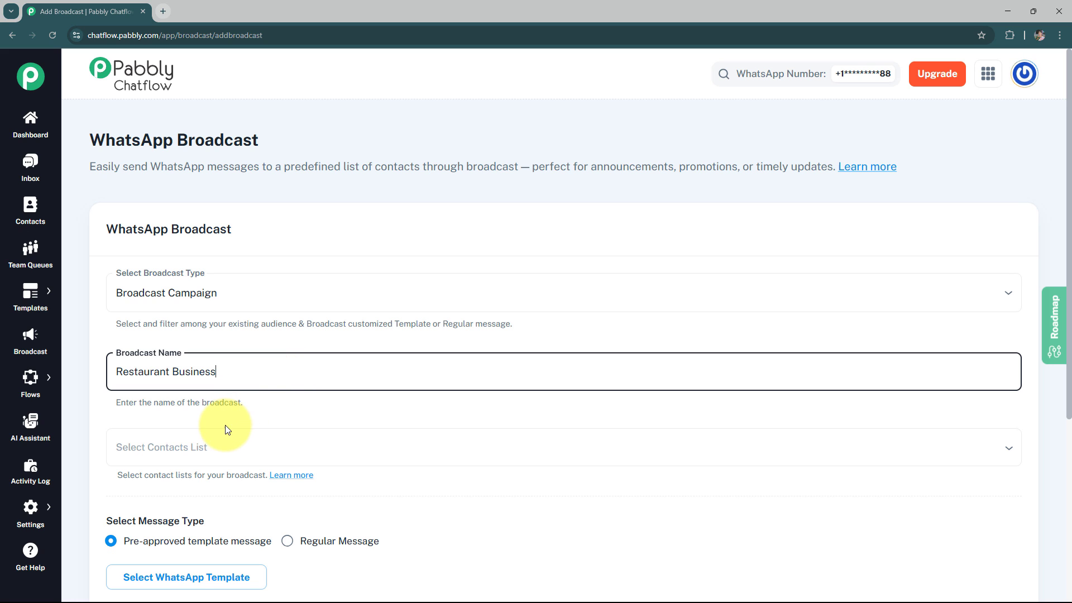
Open Contacts in a separate browser tab and try to add a contact list named Restaurant Business.
{"action": "left_click", "coordinate": [166, 455]}
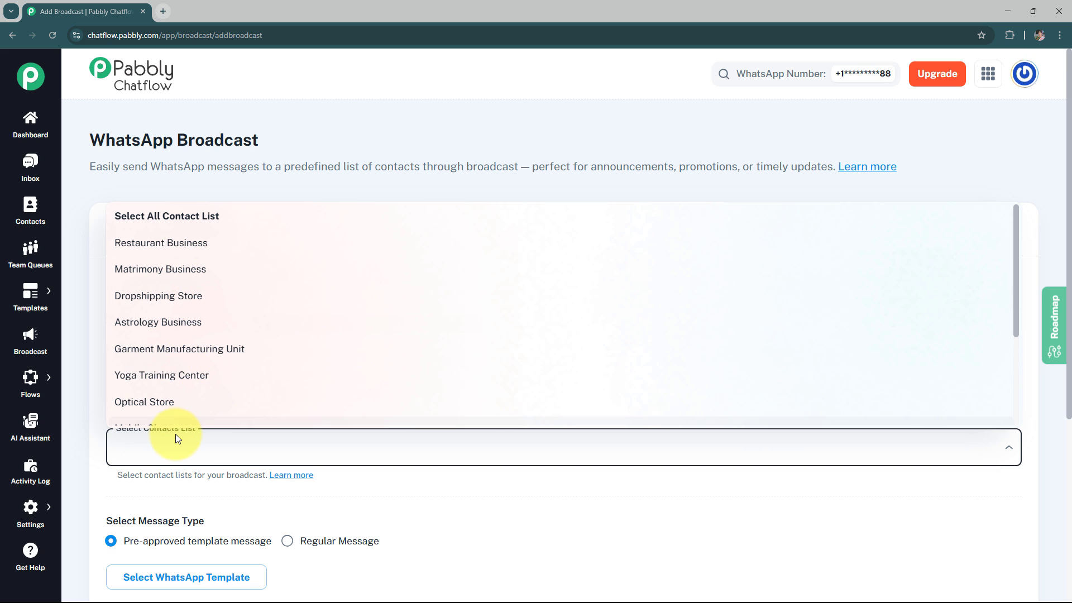
{"action": "right_click", "coordinate": [31, 220]}
{"action": "left_click", "coordinate": [82, 229]}
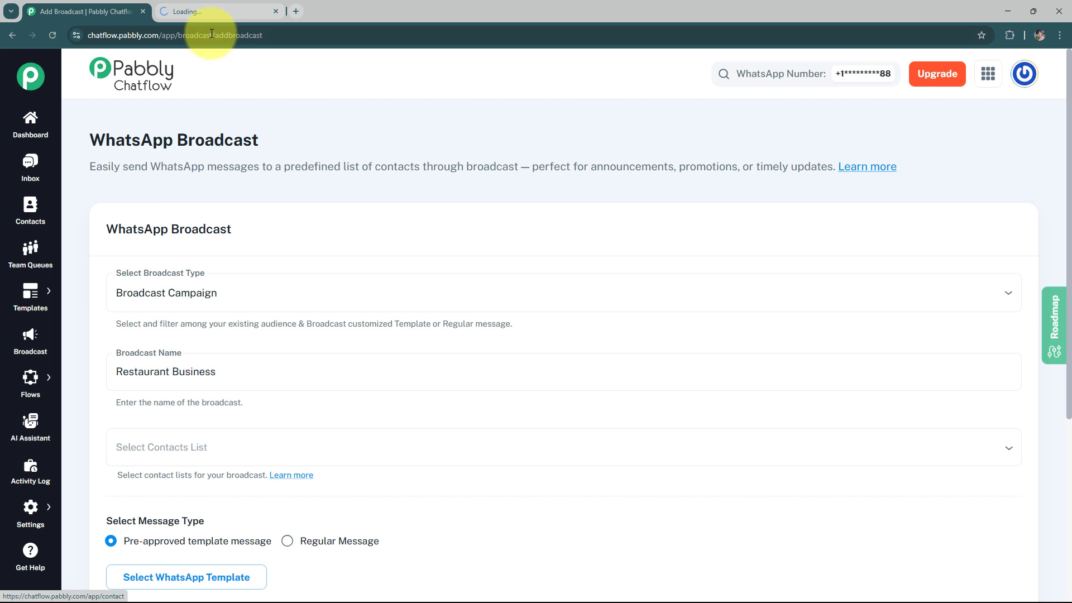
{"action": "left_click", "coordinate": [216, 8]}
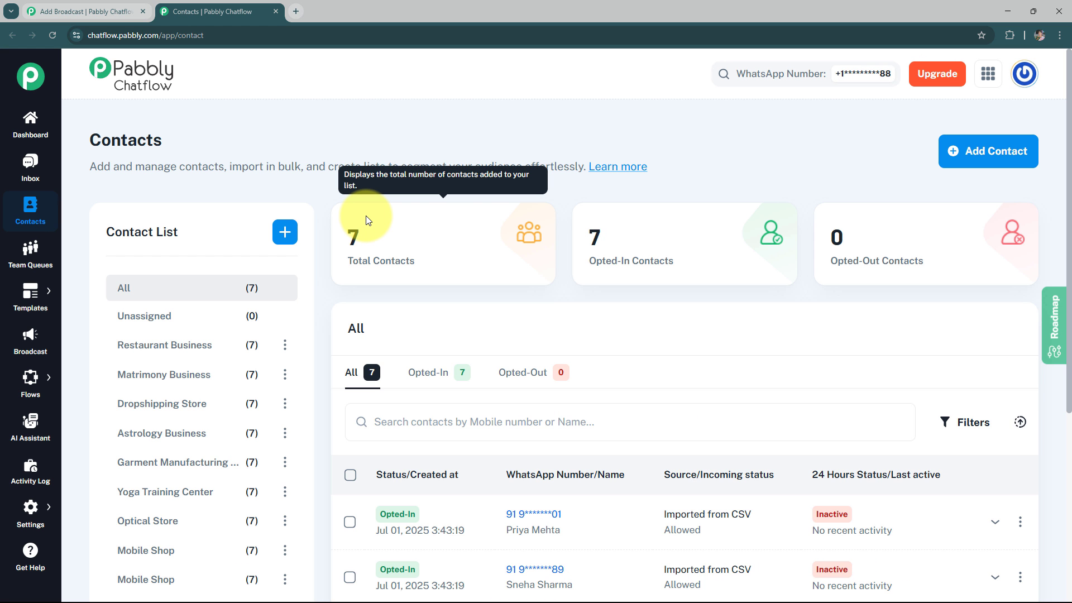
{"action": "left_click", "coordinate": [286, 233]}
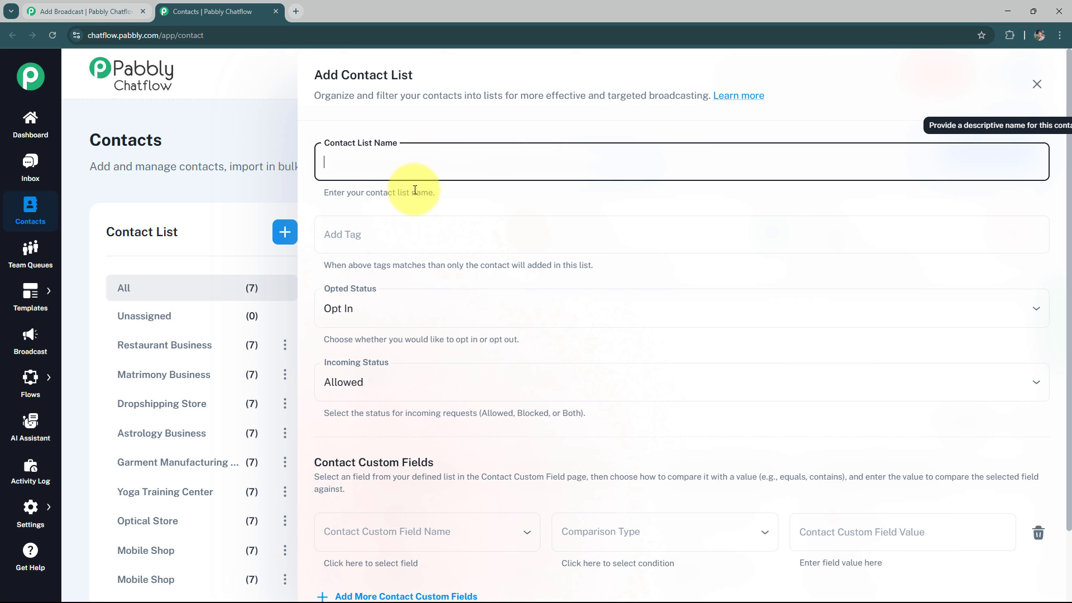
{"action": "left_click", "coordinate": [429, 168]}
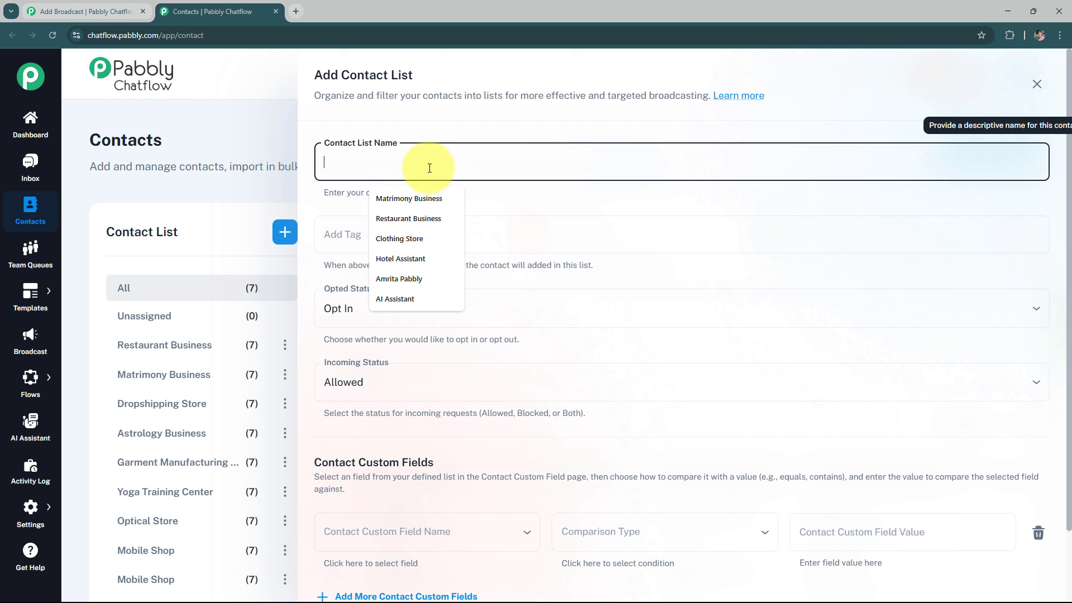
{"action": "type", "text": "Restaurant Business"}
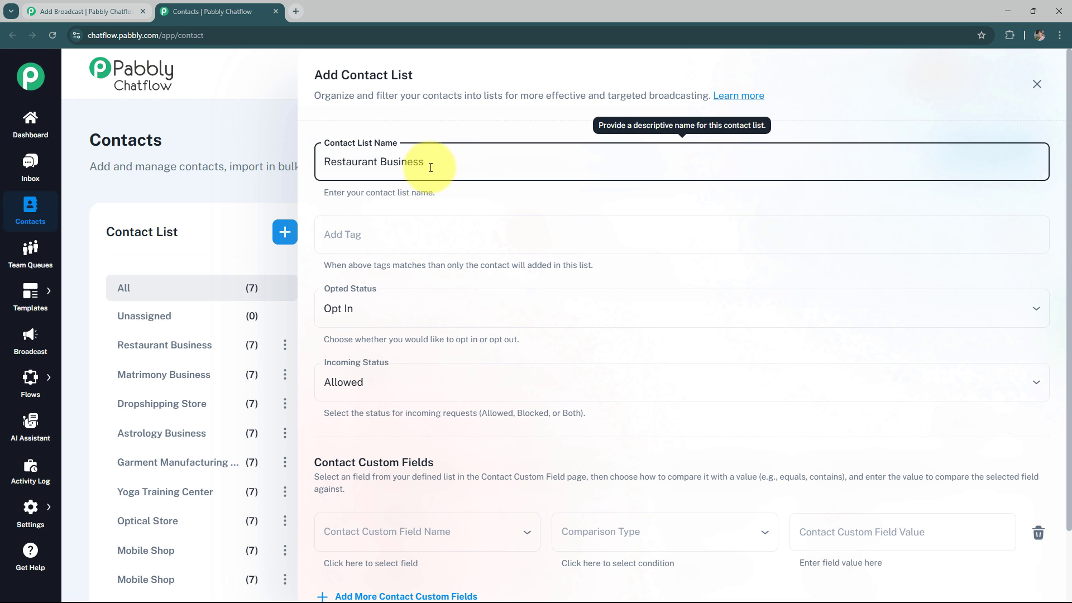
{"action": "scroll", "coordinate": [400, 464], "scroll_direction": "down", "scroll_amount": 2}
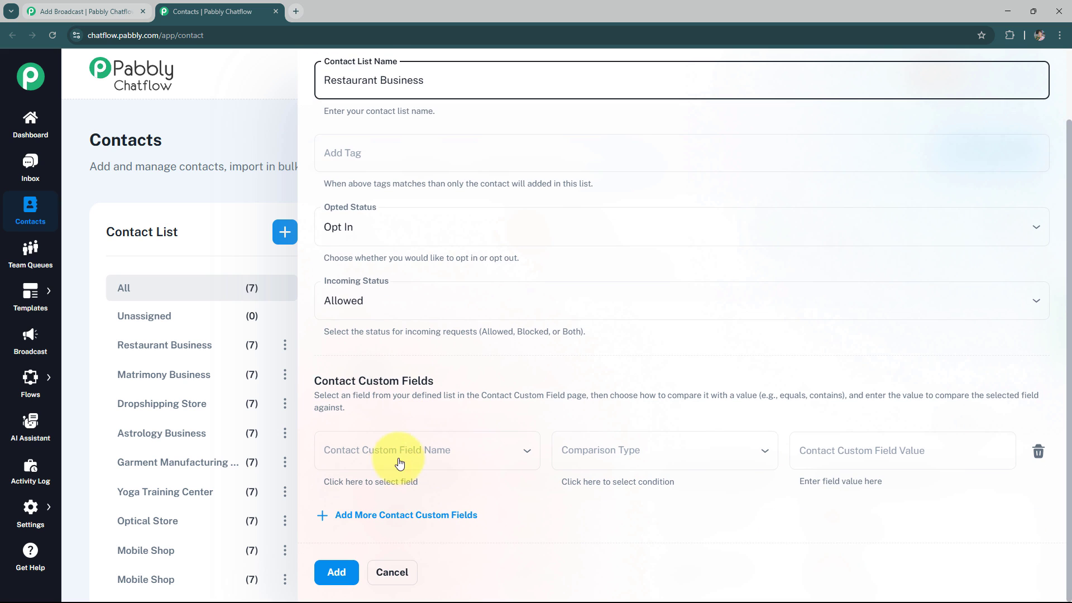
{"action": "left_click", "coordinate": [337, 572]}
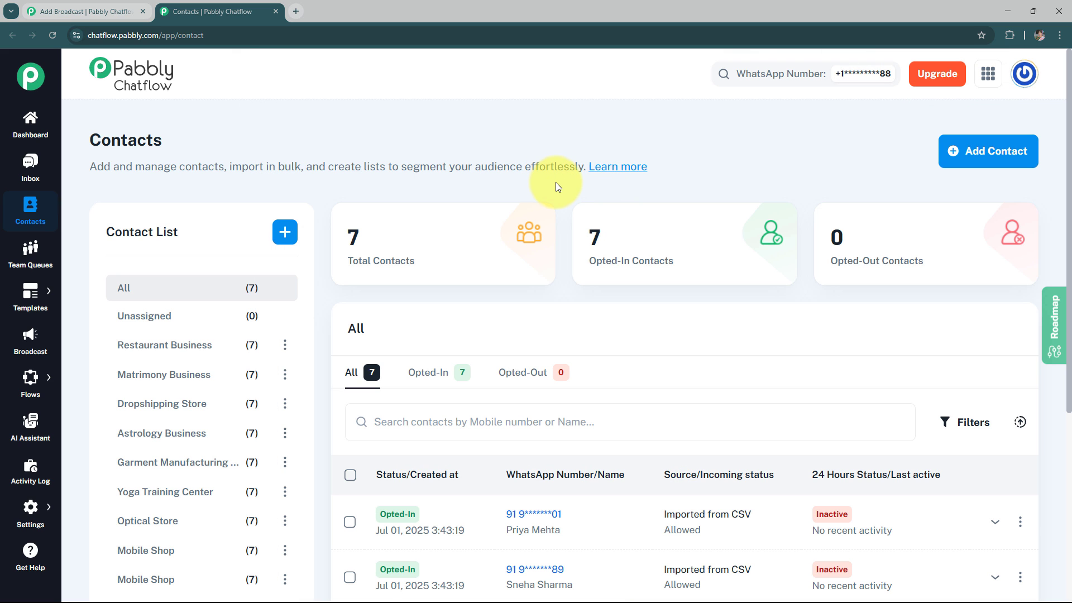
Return to the broadcast form and select the Restaurant Business contact list as its audience.
{"action": "left_click", "coordinate": [106, 11]}
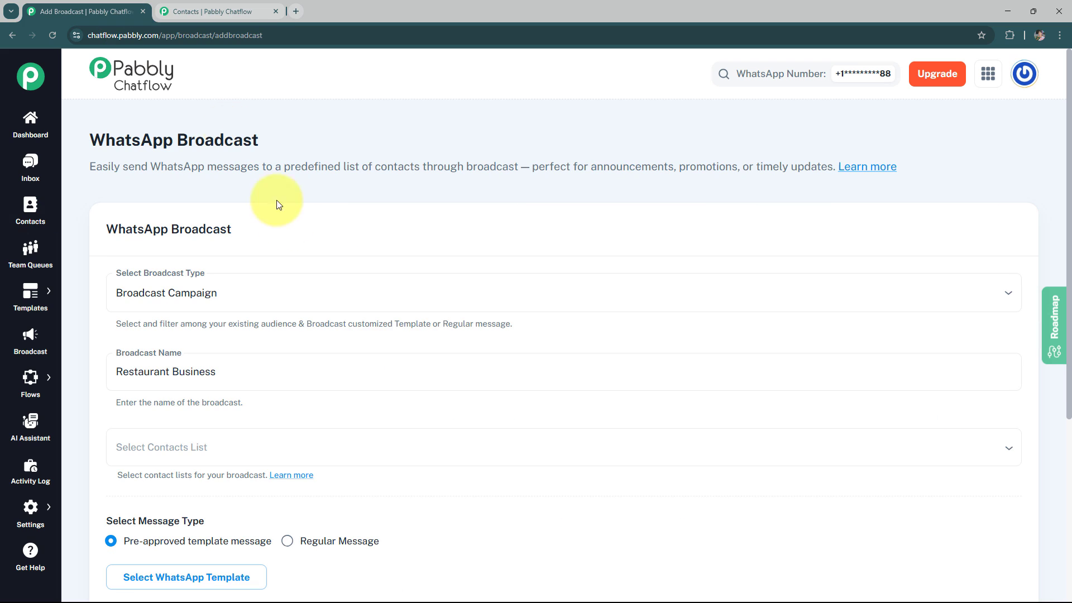
{"action": "left_click", "coordinate": [243, 452]}
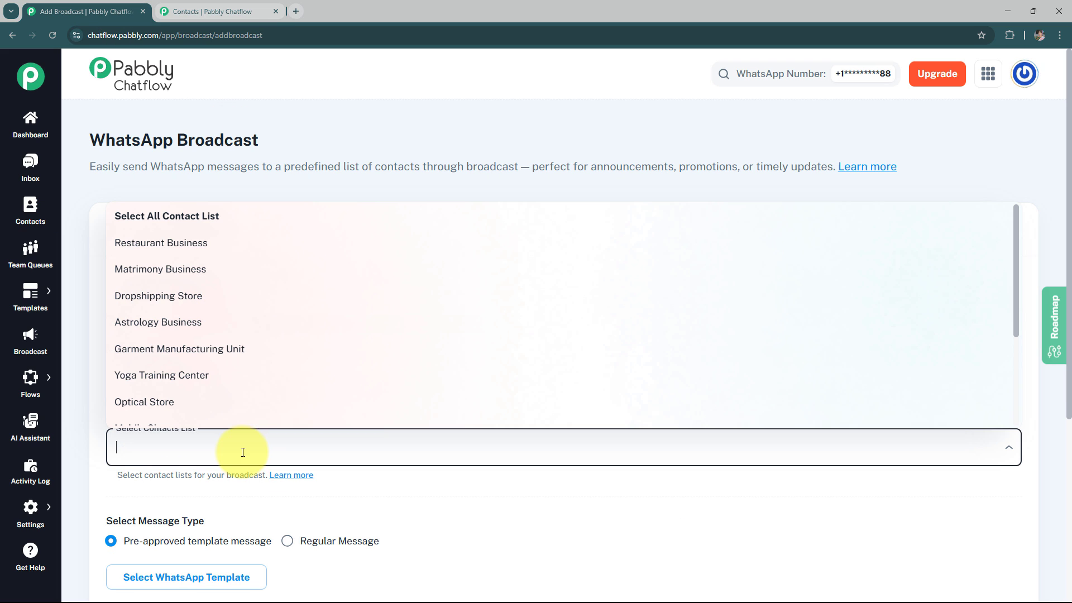
{"action": "left_click", "coordinate": [199, 248]}
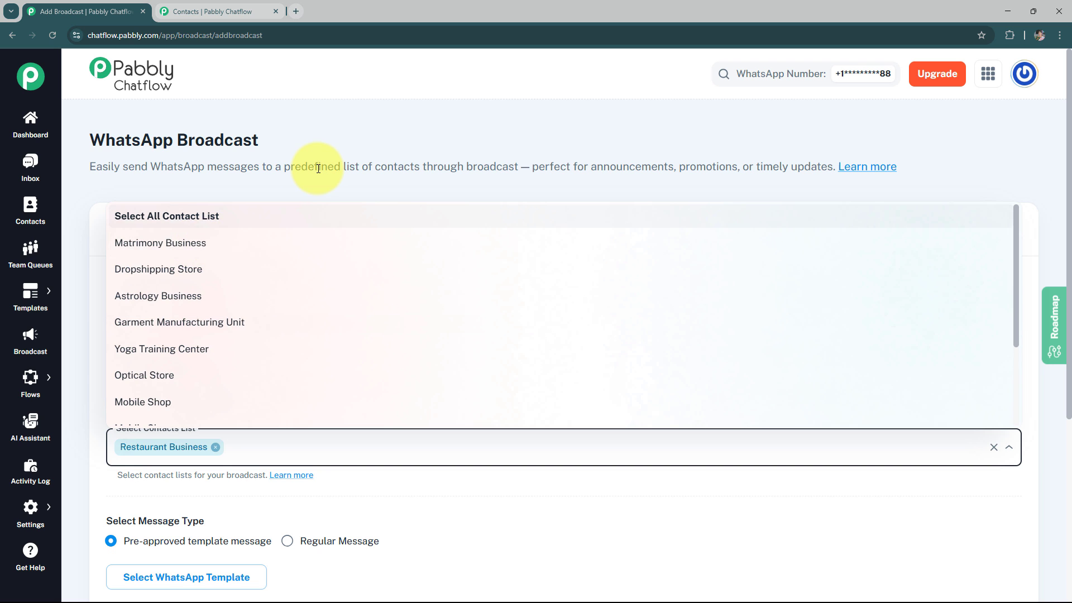
{"action": "left_click", "coordinate": [312, 190]}
Examine the approved WhatsApp templates offered for the broadcast's pre-approved template message, then close the list.
{"action": "scroll", "coordinate": [332, 262], "scroll_direction": "down", "scroll_amount": 3}
{"action": "scroll", "coordinate": [330, 262], "scroll_direction": "down", "scroll_amount": 1}
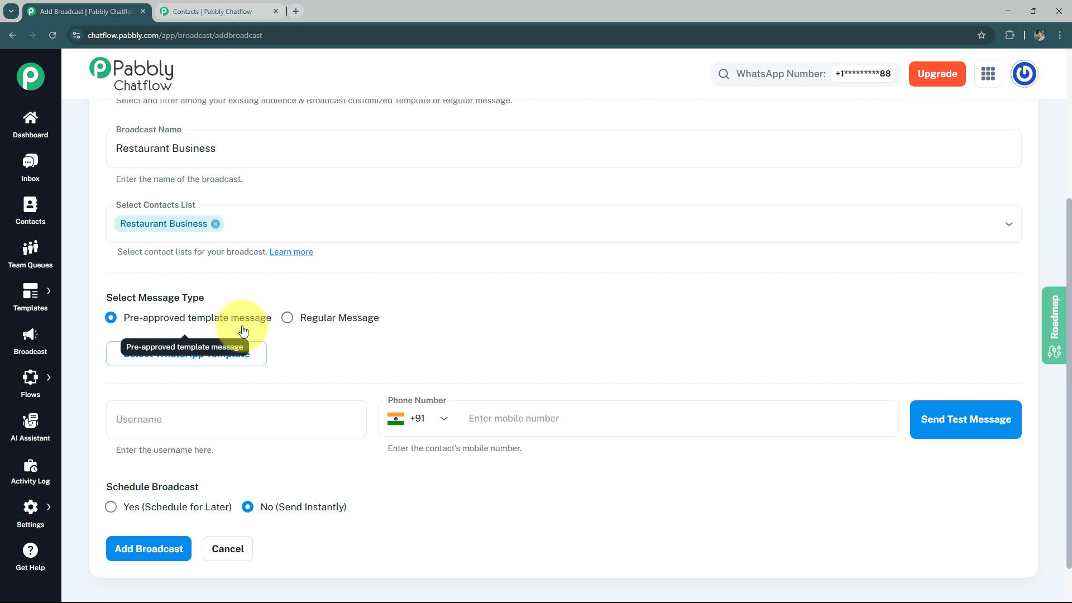
{"action": "left_click", "coordinate": [172, 364]}
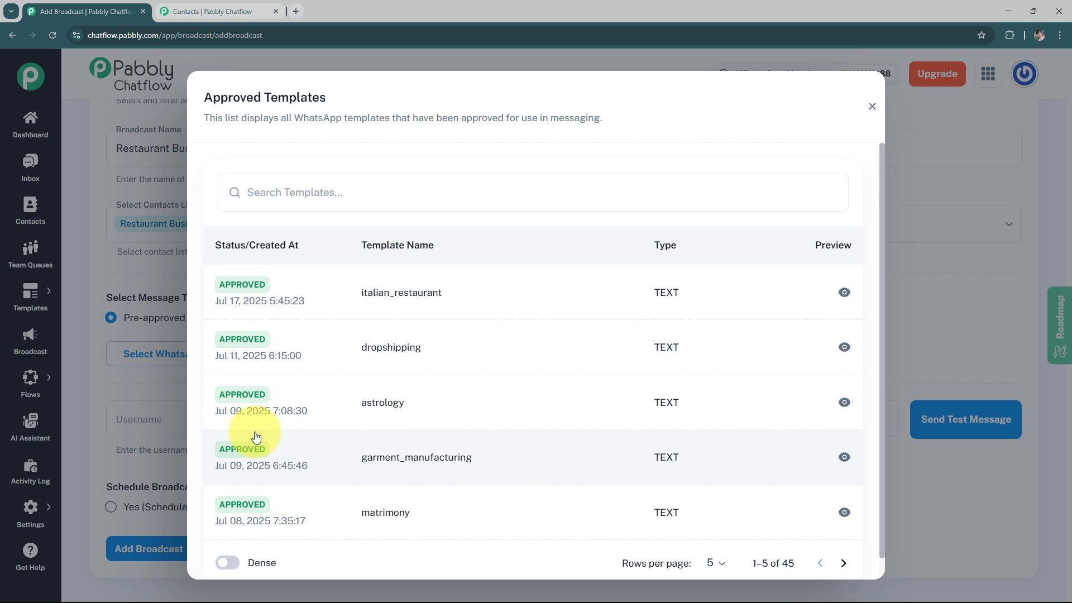
{"action": "left_click", "coordinate": [142, 313]}
Open the Templates List in a new browser tab, close the Contacts tab and switch to the templates page.
{"action": "mouse_move", "coordinate": [25, 301]}
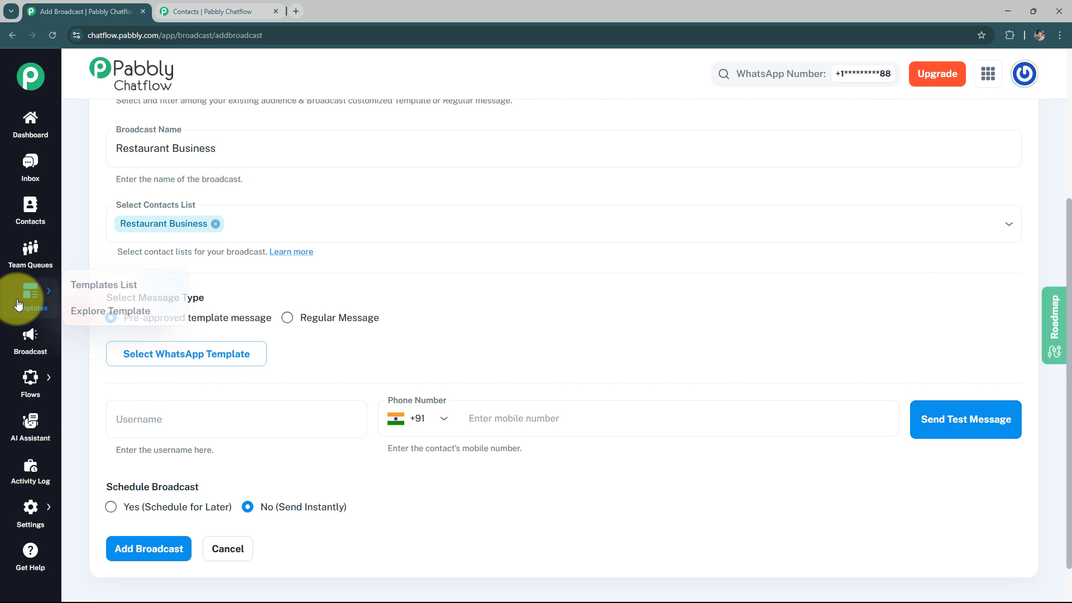
{"action": "right_click", "coordinate": [101, 284]}
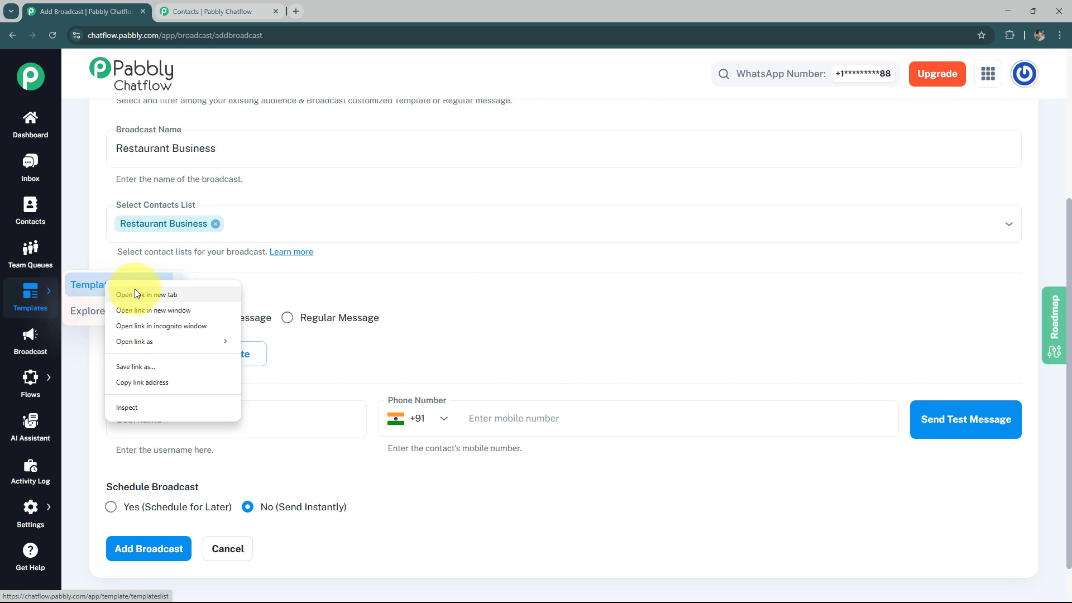
{"action": "left_click", "coordinate": [139, 290]}
{"action": "left_click", "coordinate": [276, 11]}
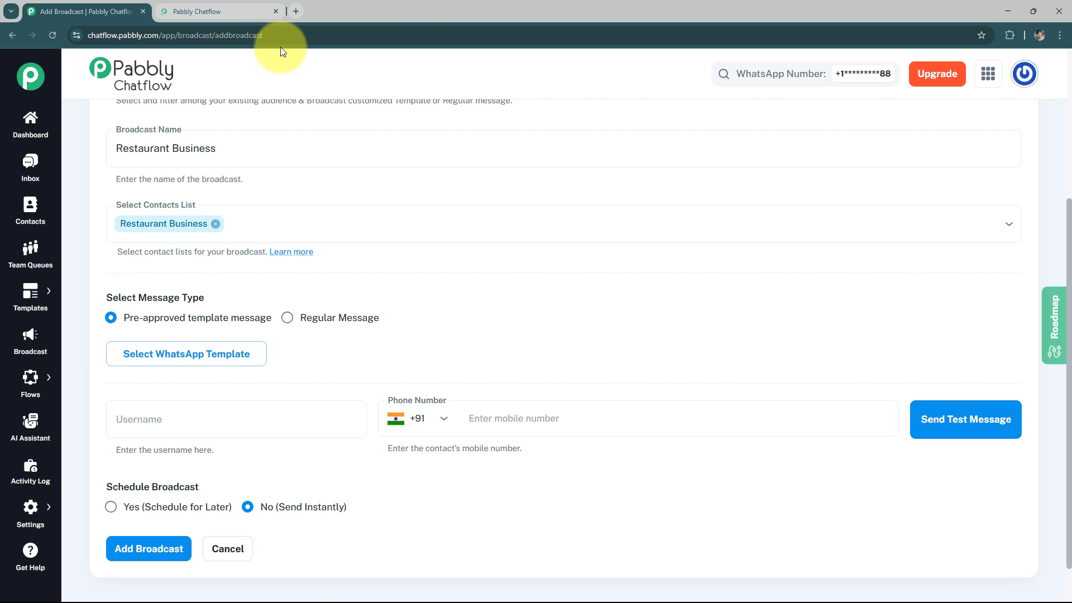
{"action": "key", "text": "ctrl+Tab"}
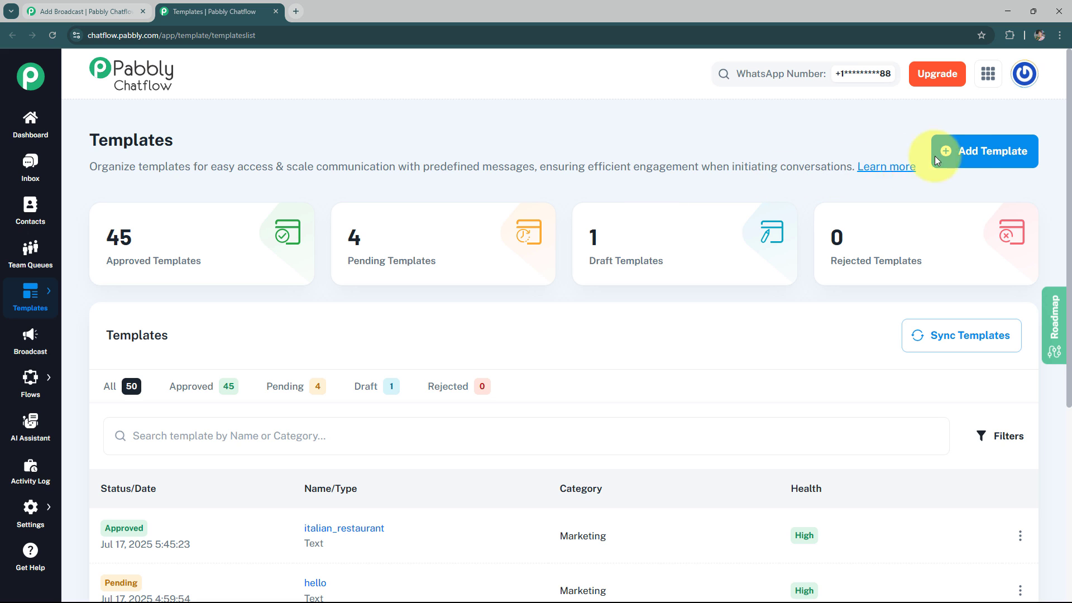
Start a new message template and examine its category options, keeping Marketing.
{"action": "left_click", "coordinate": [981, 162]}
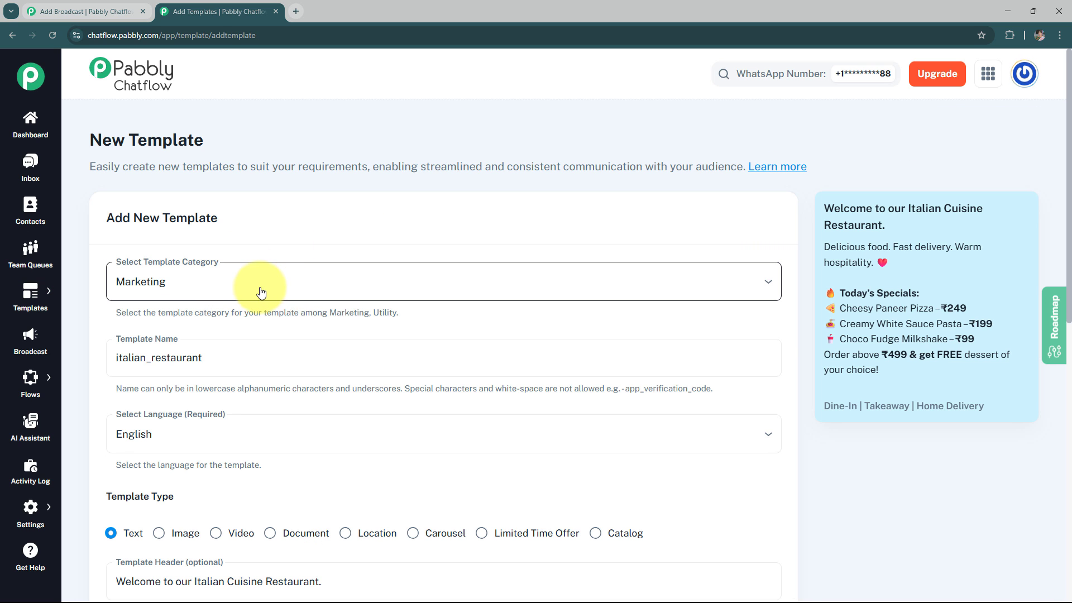
{"action": "left_click", "coordinate": [285, 294]}
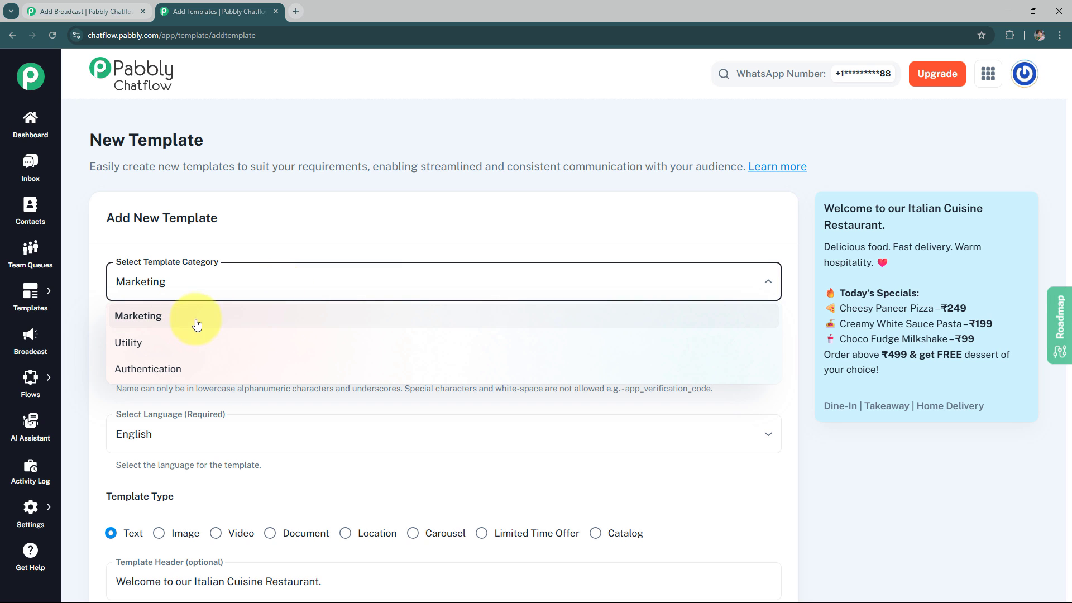
{"action": "left_click", "coordinate": [313, 232]}
{"action": "scroll", "coordinate": [319, 242], "scroll_direction": "down", "scroll_amount": 2}
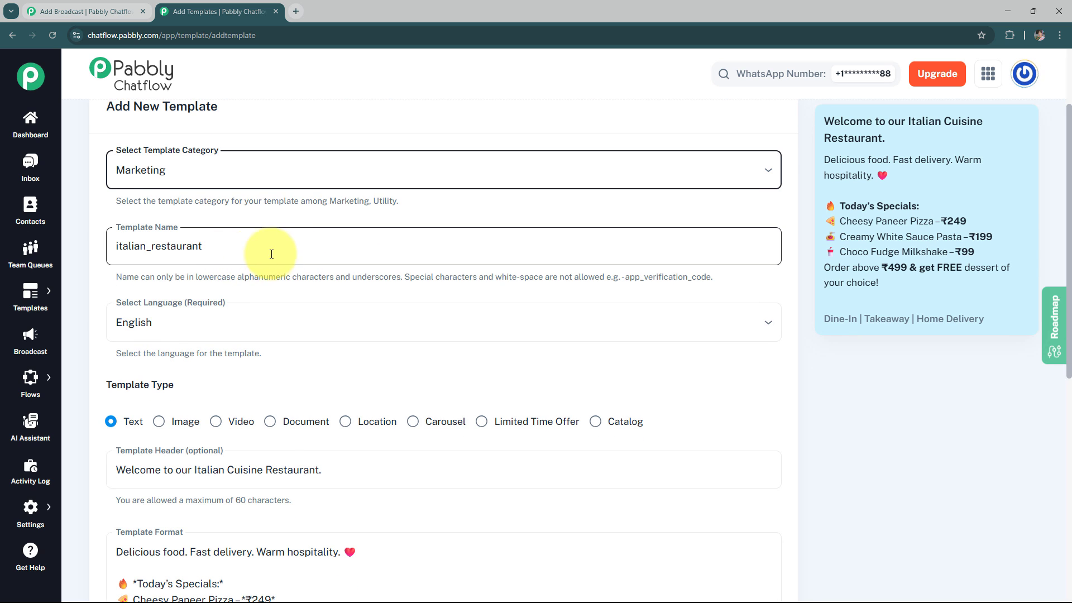
Examine the naming rules for the template name and the available template languages, leaving English selected.
{"action": "left_click_drag", "start_coordinate": [196, 276], "coordinate": [263, 279]}
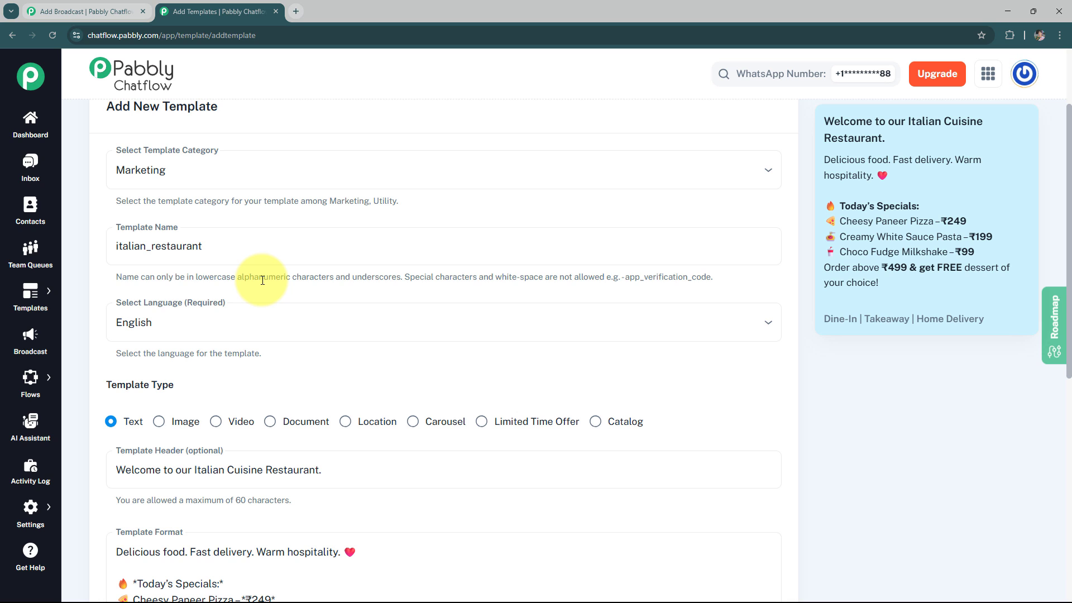
{"action": "left_click_drag", "start_coordinate": [498, 276], "coordinate": [541, 280]}
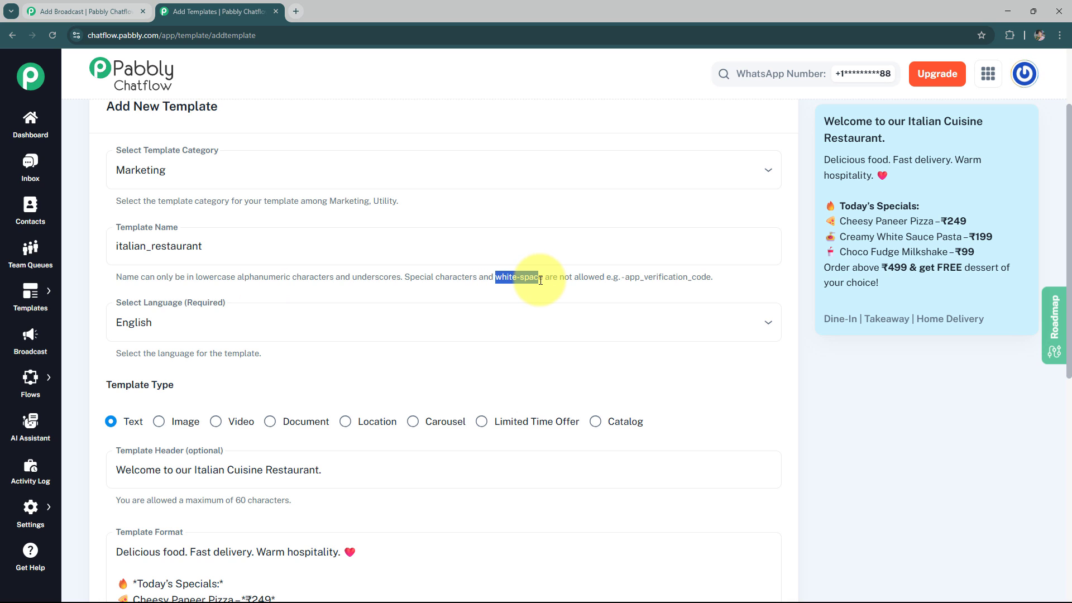
{"action": "left_click_drag", "start_coordinate": [714, 277], "coordinate": [648, 288]}
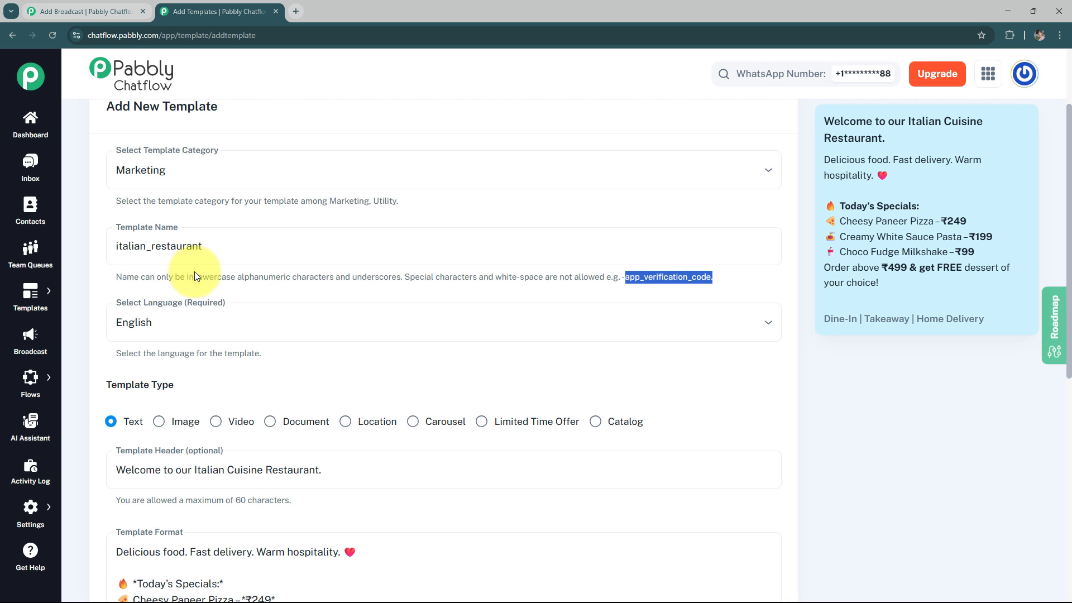
{"action": "scroll", "coordinate": [240, 273], "scroll_direction": "down", "scroll_amount": 1}
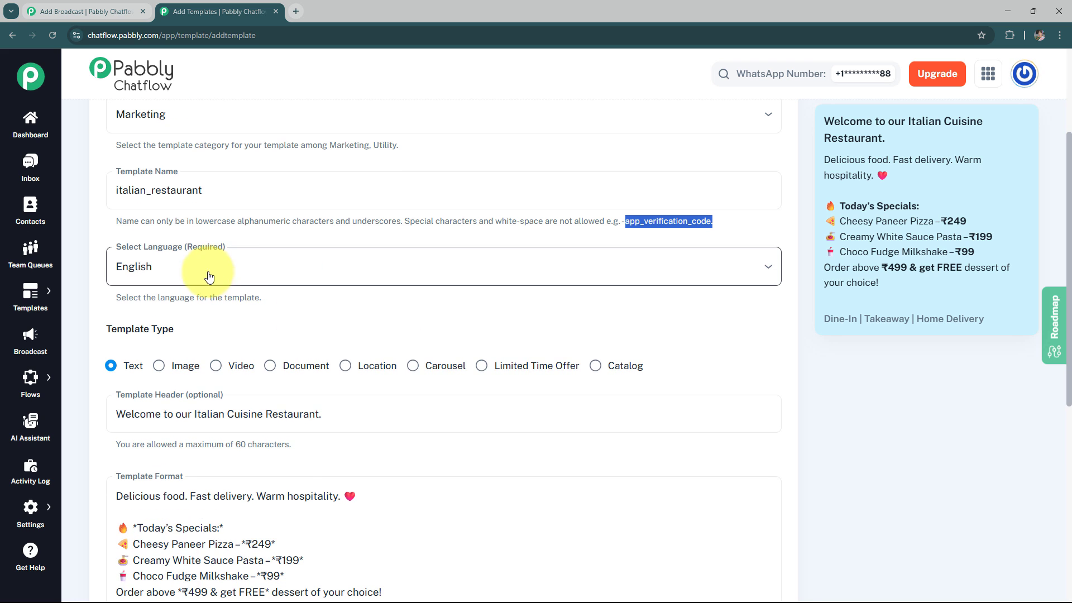
{"action": "left_click", "coordinate": [242, 273]}
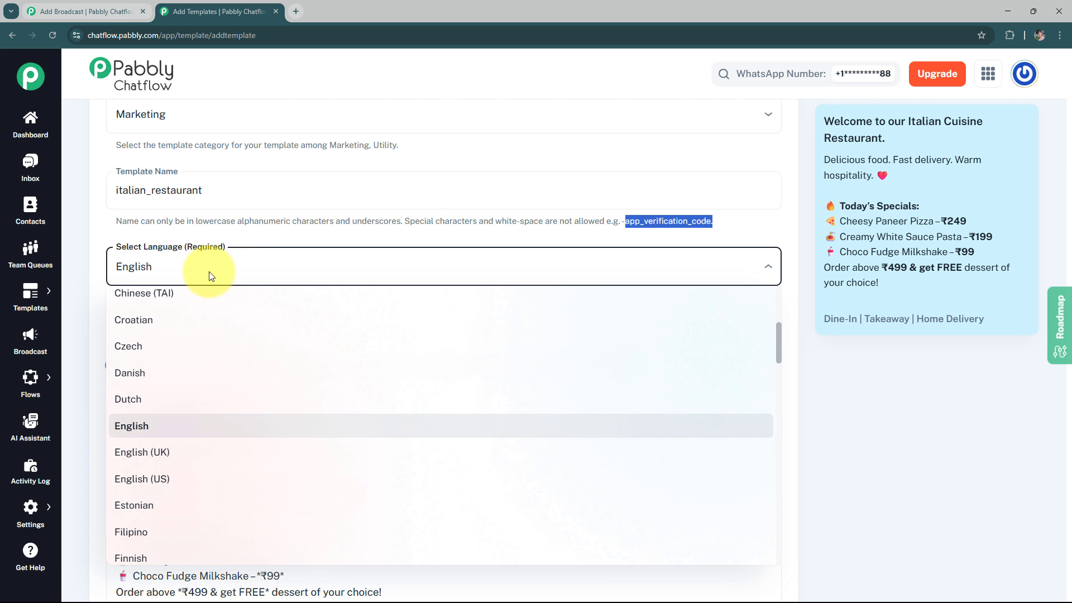
{"action": "left_click", "coordinate": [98, 236]}
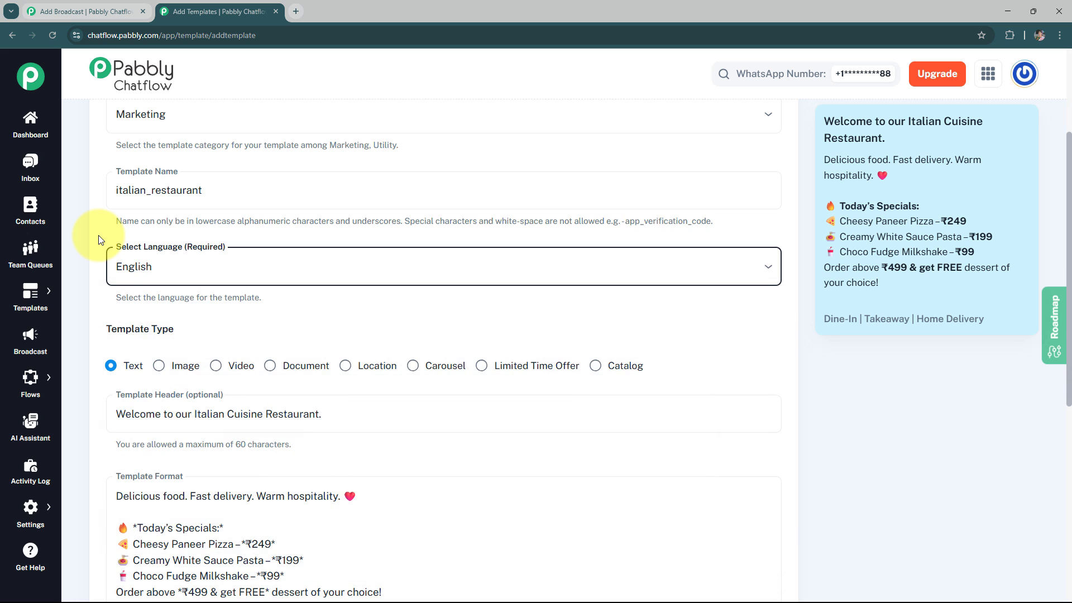
Examine the available template types and compare the text template's header with its message preview.
{"action": "scroll", "coordinate": [96, 276], "scroll_direction": "down", "scroll_amount": 1}
{"action": "scroll", "coordinate": [128, 275], "scroll_direction": "down", "scroll_amount": 1}
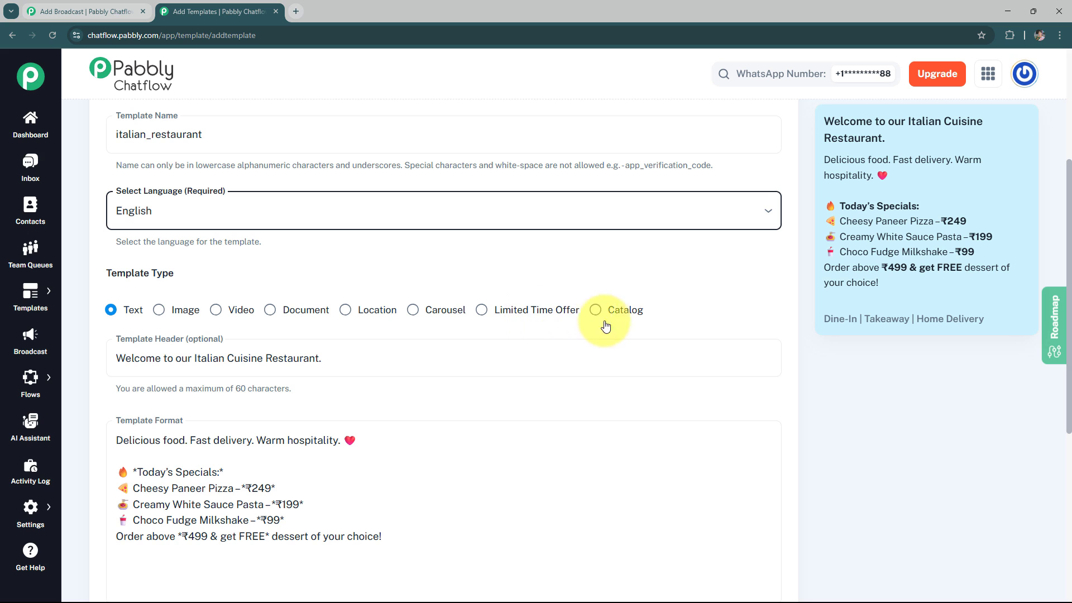
{"action": "scroll", "coordinate": [569, 307], "scroll_direction": "down", "scroll_amount": 1}
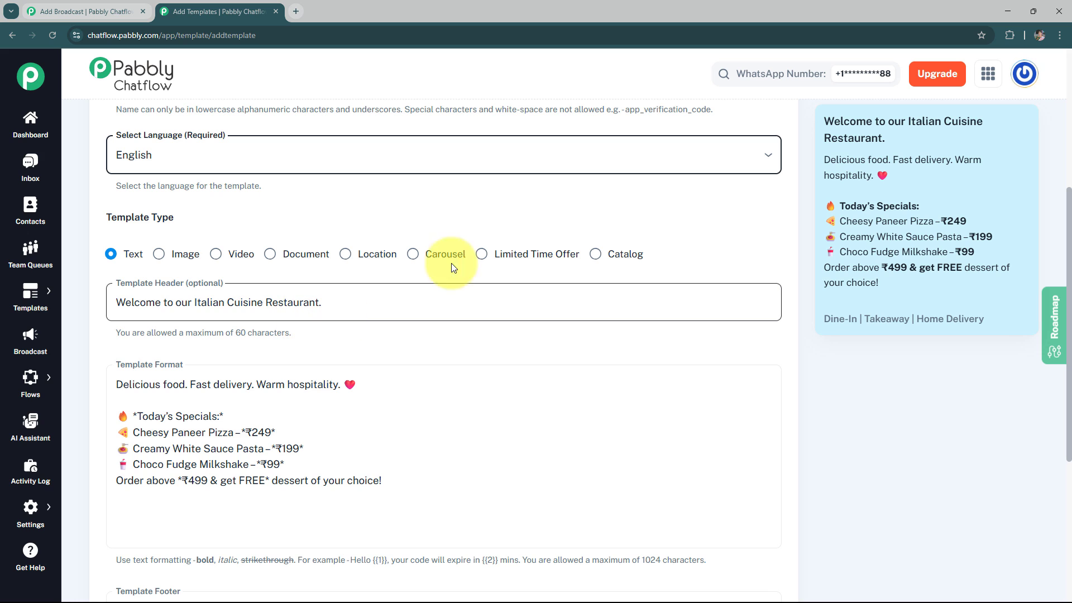
{"action": "left_click_drag", "start_coordinate": [828, 118], "coordinate": [882, 140]}
{"action": "left_click", "coordinate": [903, 140]}
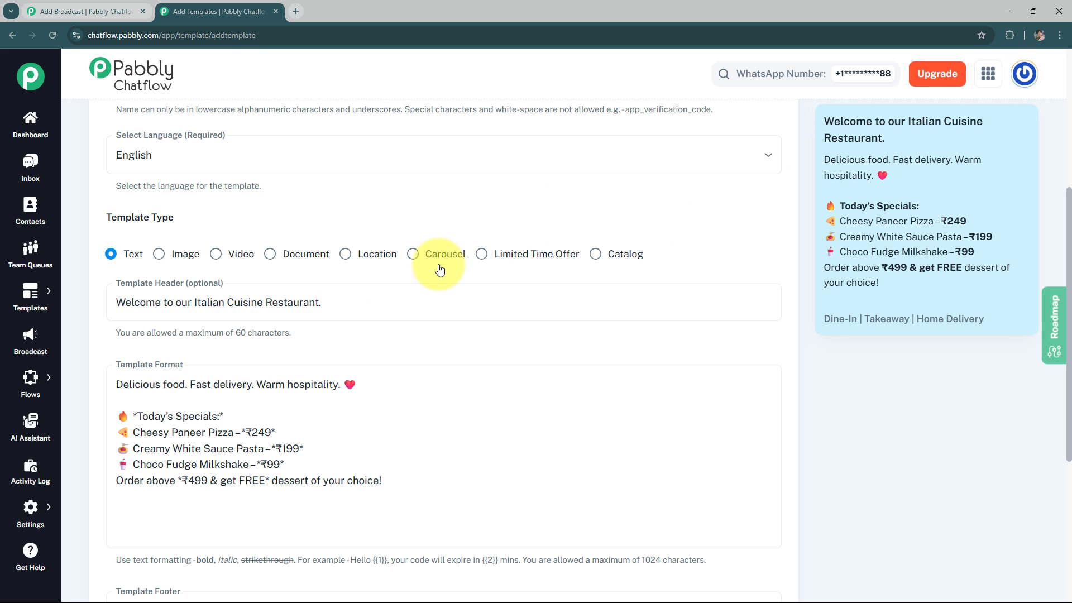
Examine the asterisk bold formatting in the template body and compare the body and footer with the message preview.
{"action": "scroll", "coordinate": [411, 261], "scroll_direction": "down", "scroll_amount": 2}
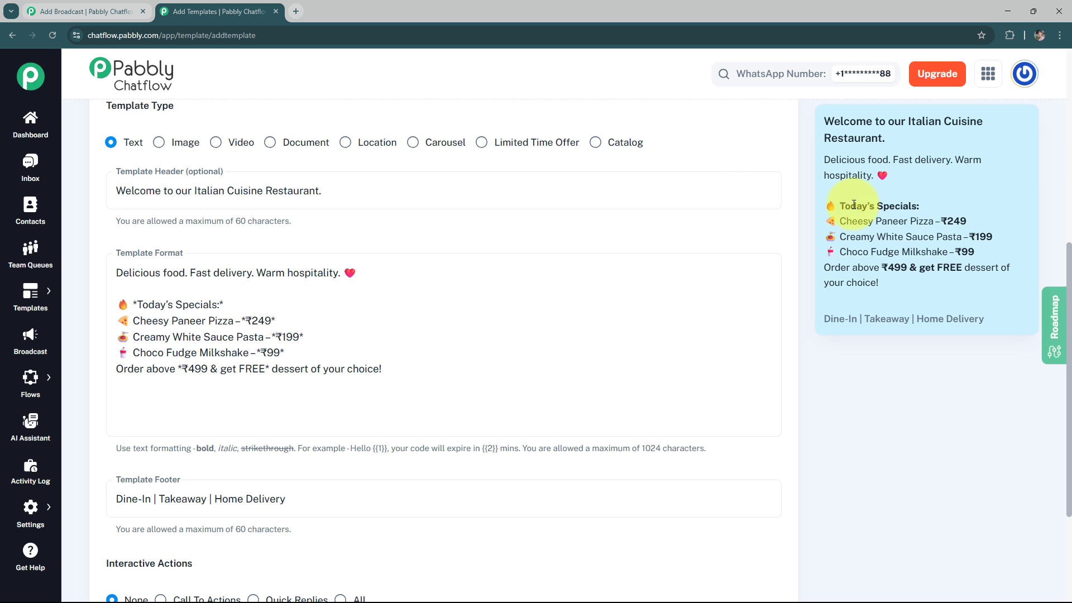
{"action": "double_click", "coordinate": [222, 302]}
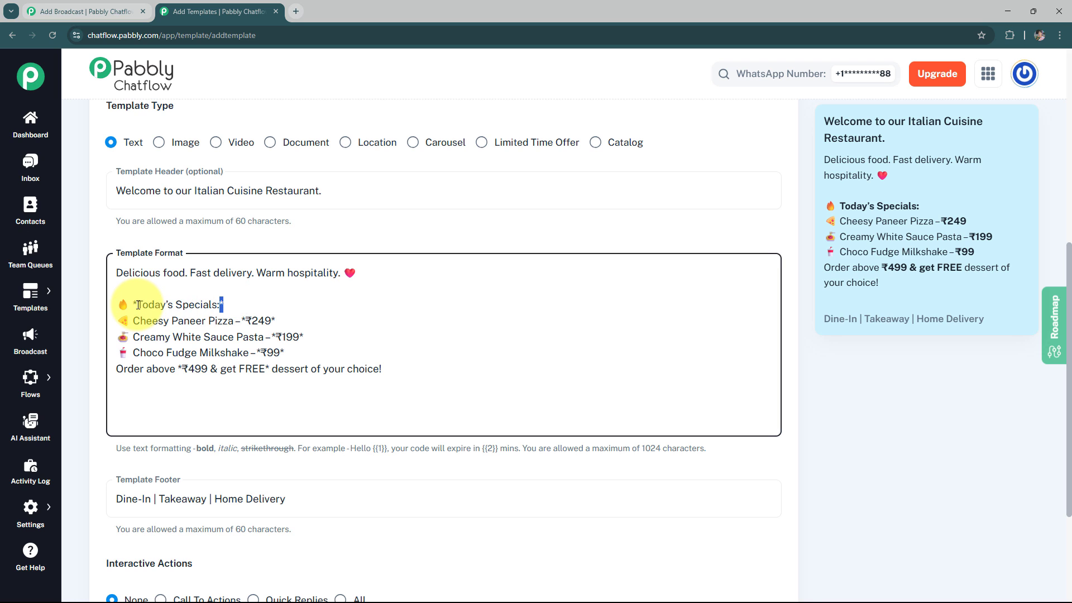
{"action": "triple_click", "coordinate": [138, 305]}
{"action": "left_click", "coordinate": [352, 293]}
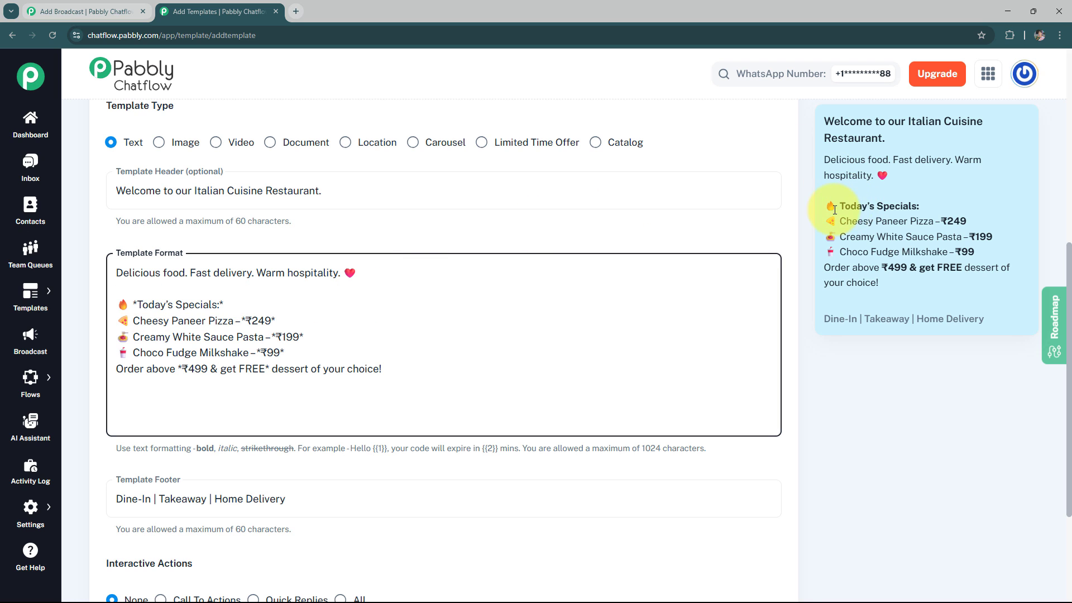
{"action": "scroll", "coordinate": [589, 298], "scroll_direction": "down", "scroll_amount": 2}
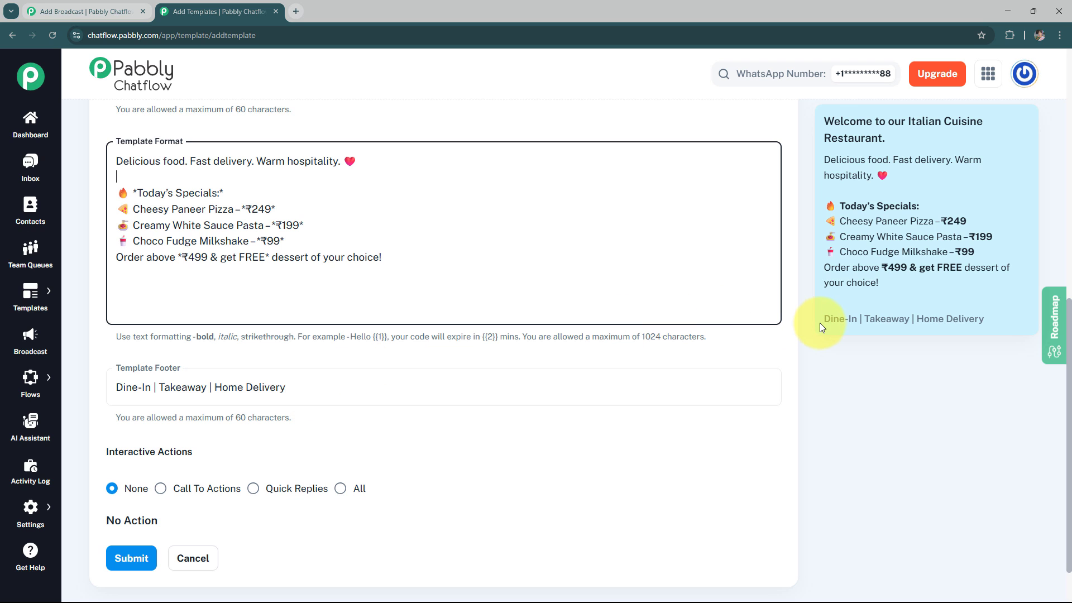
{"action": "left_click_drag", "start_coordinate": [826, 320], "coordinate": [984, 320]}
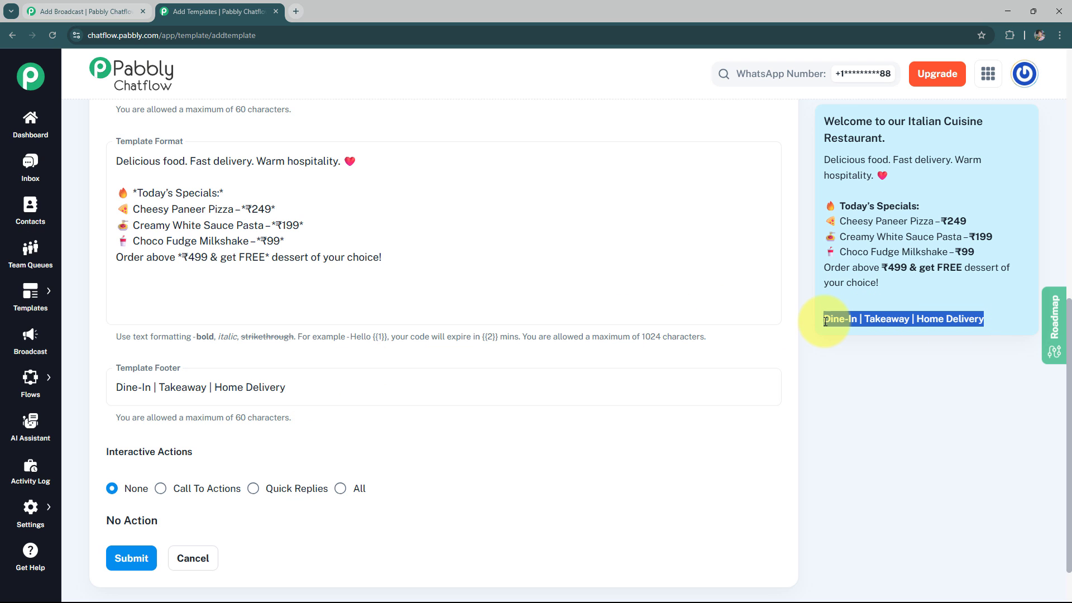
{"action": "left_click", "coordinate": [832, 389]}
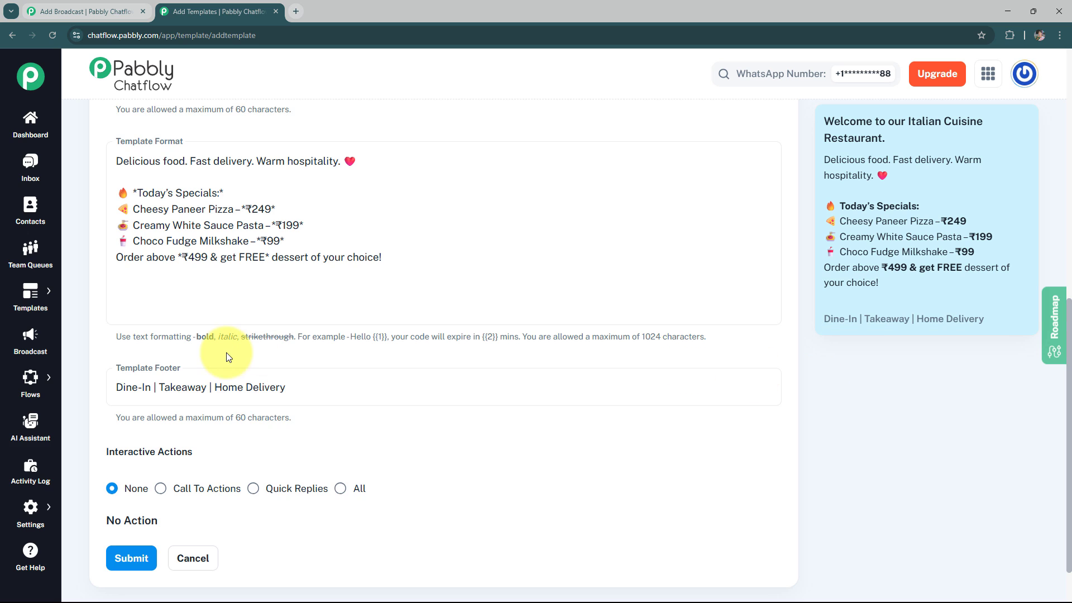
Look through the template's interactive action types, set them to None and submit the template.
{"action": "scroll", "coordinate": [227, 353], "scroll_direction": "down", "scroll_amount": 1}
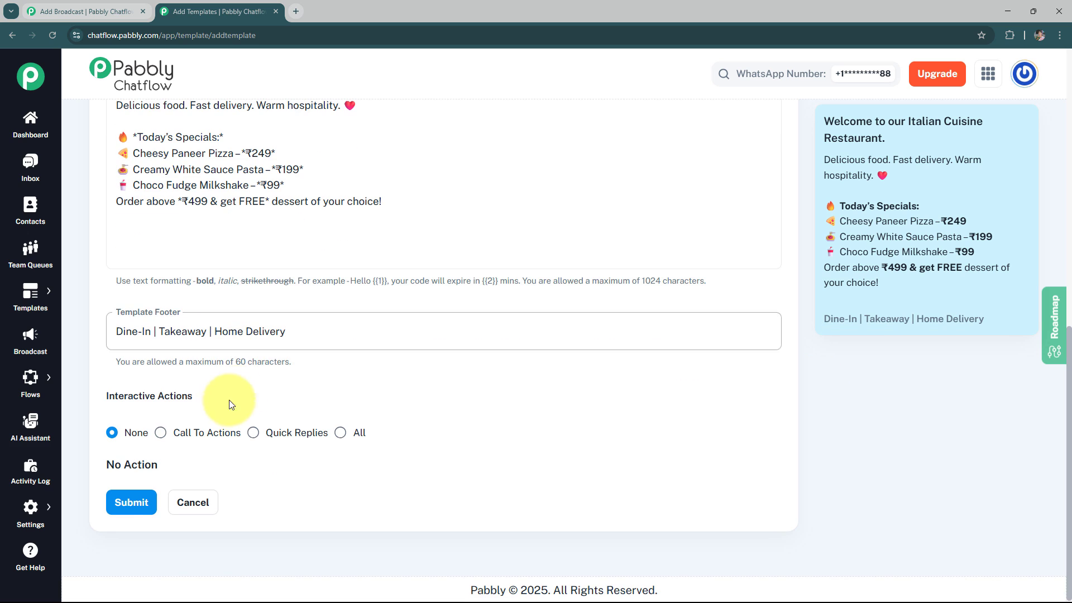
{"action": "left_click", "coordinate": [162, 434]}
{"action": "left_click", "coordinate": [255, 433]}
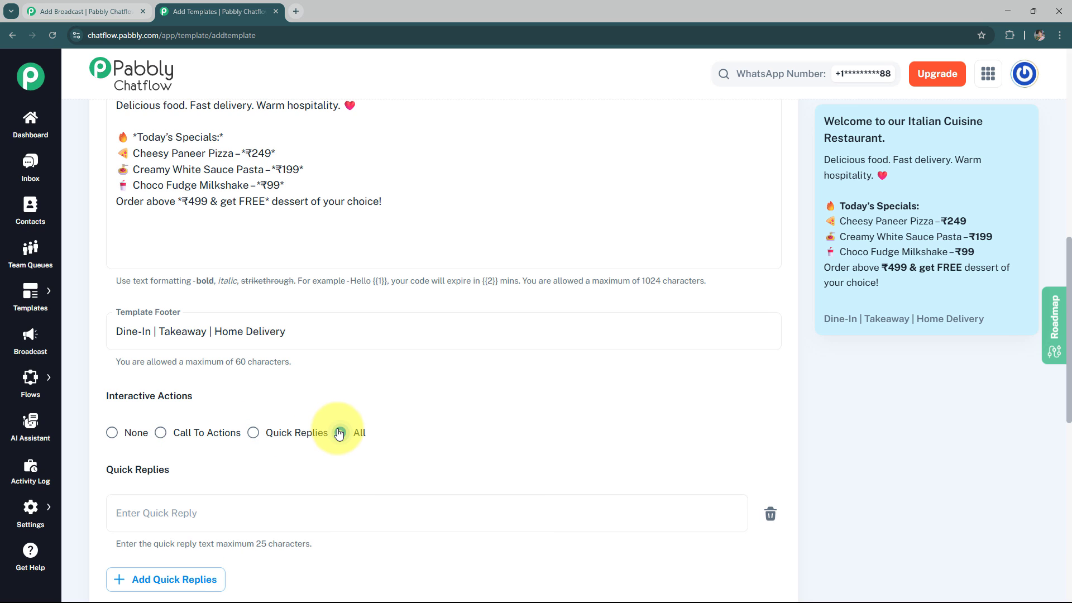
{"action": "left_click", "coordinate": [340, 432]}
{"action": "left_click", "coordinate": [114, 434]}
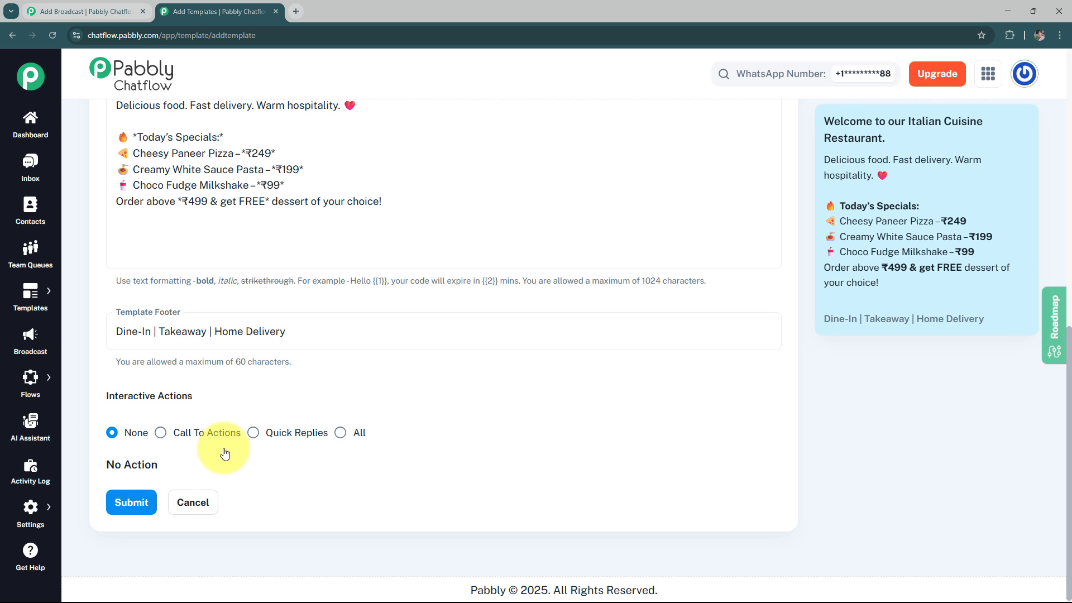
{"action": "left_click", "coordinate": [144, 499]}
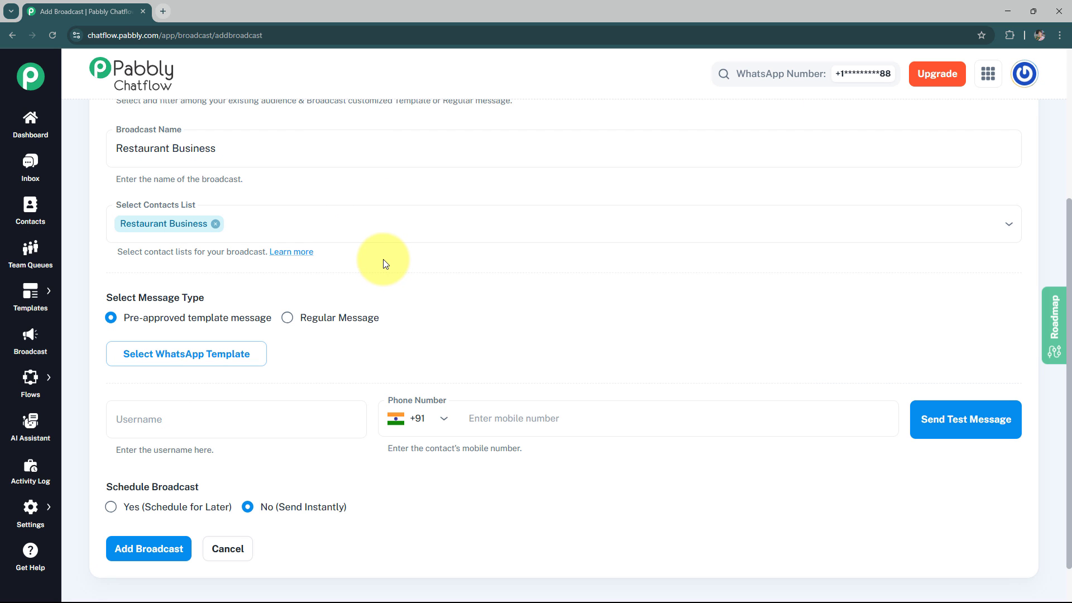
Choose the approved italian_restaurant template as the broadcast's pre-approved message in the broadcast form.
{"action": "left_click", "coordinate": [182, 368]}
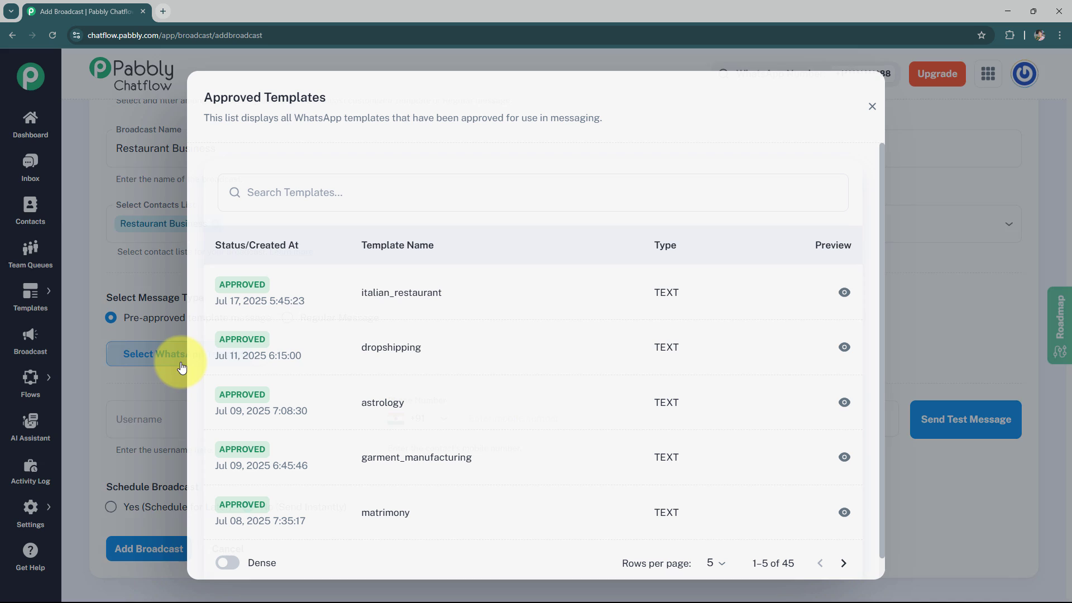
{"action": "left_click", "coordinate": [388, 312]}
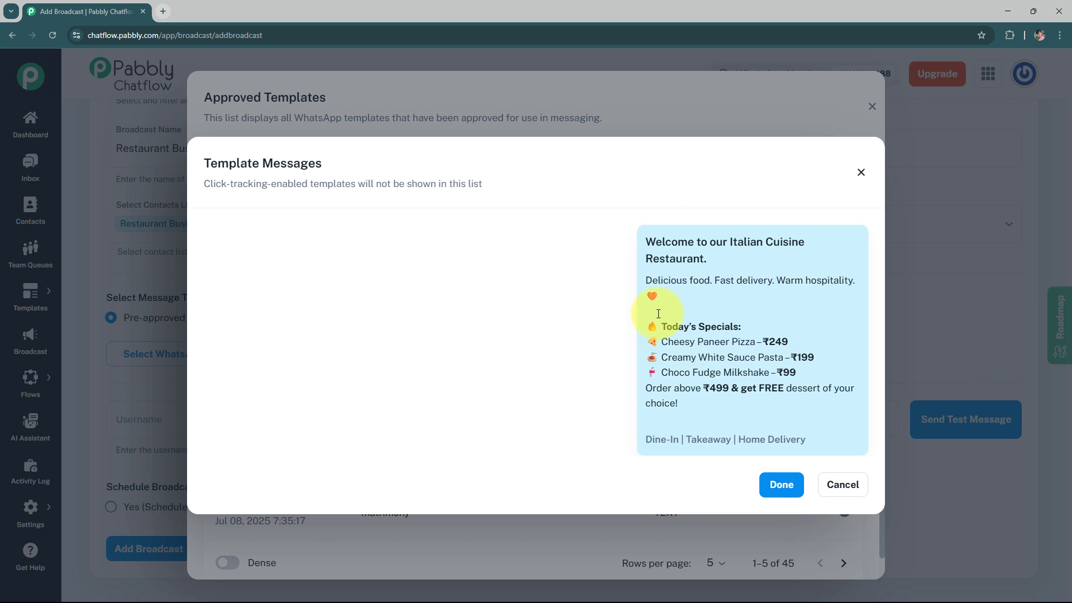
{"action": "left_click", "coordinate": [765, 474]}
Enter the test recipient's name and mobile number, and send a test message of the broadcast.
{"action": "scroll", "coordinate": [536, 443], "scroll_direction": "down", "scroll_amount": 2}
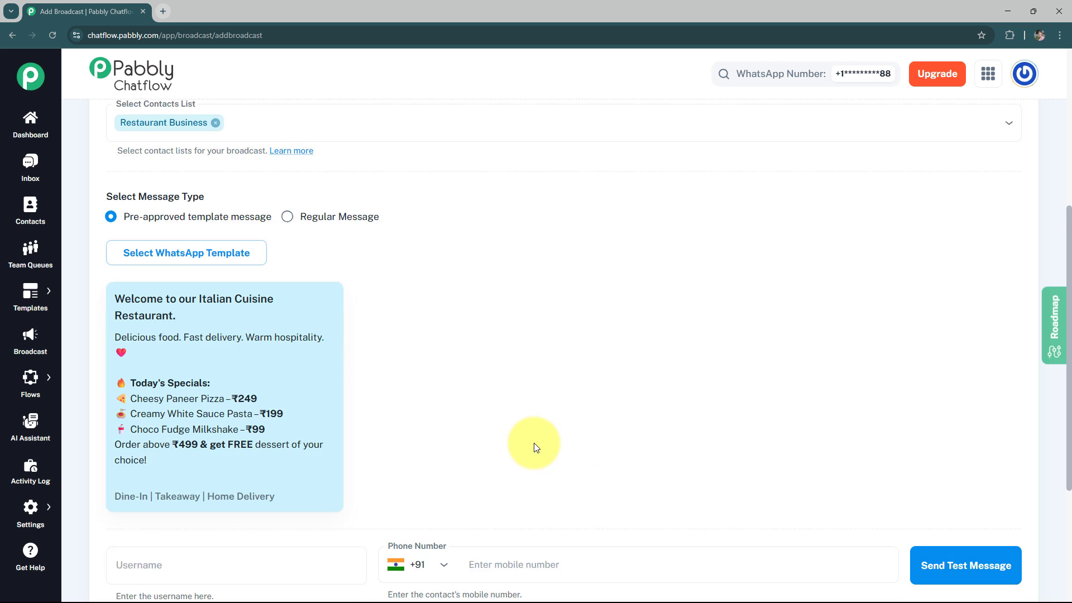
{"action": "scroll", "coordinate": [450, 427], "scroll_direction": "down", "scroll_amount": 1}
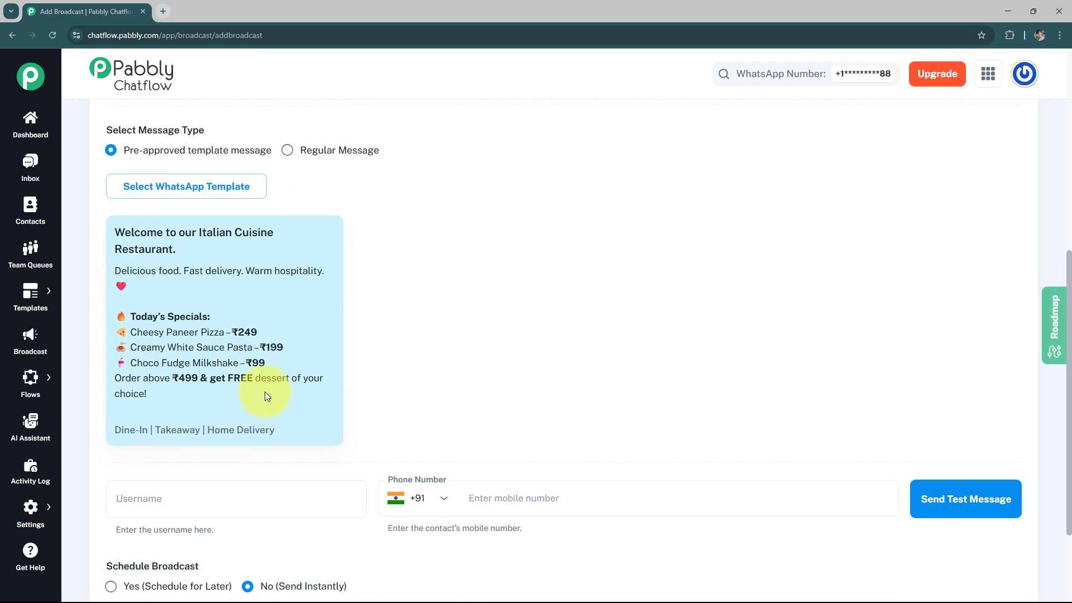
{"action": "scroll", "coordinate": [557, 364], "scroll_direction": "down", "scroll_amount": 1}
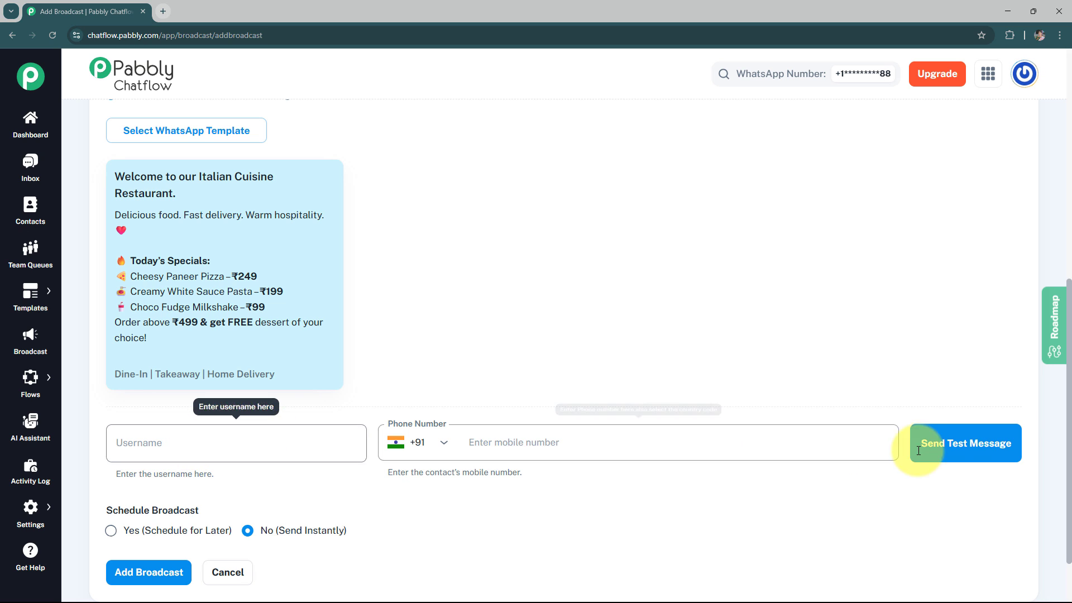
{"action": "left_click", "coordinate": [228, 444]}
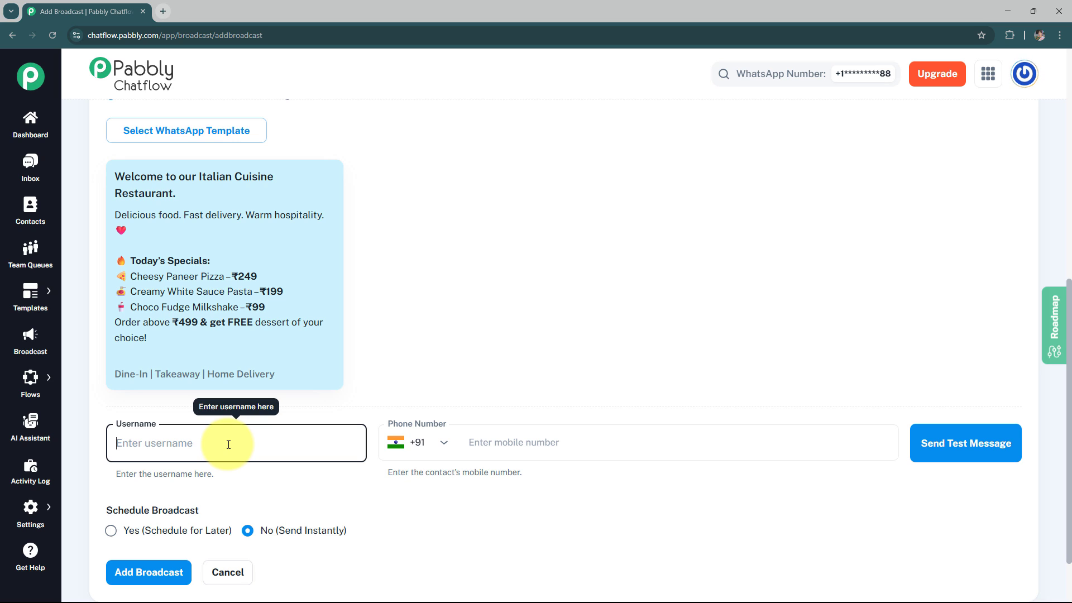
{"action": "type", "text": "AMRITA"}
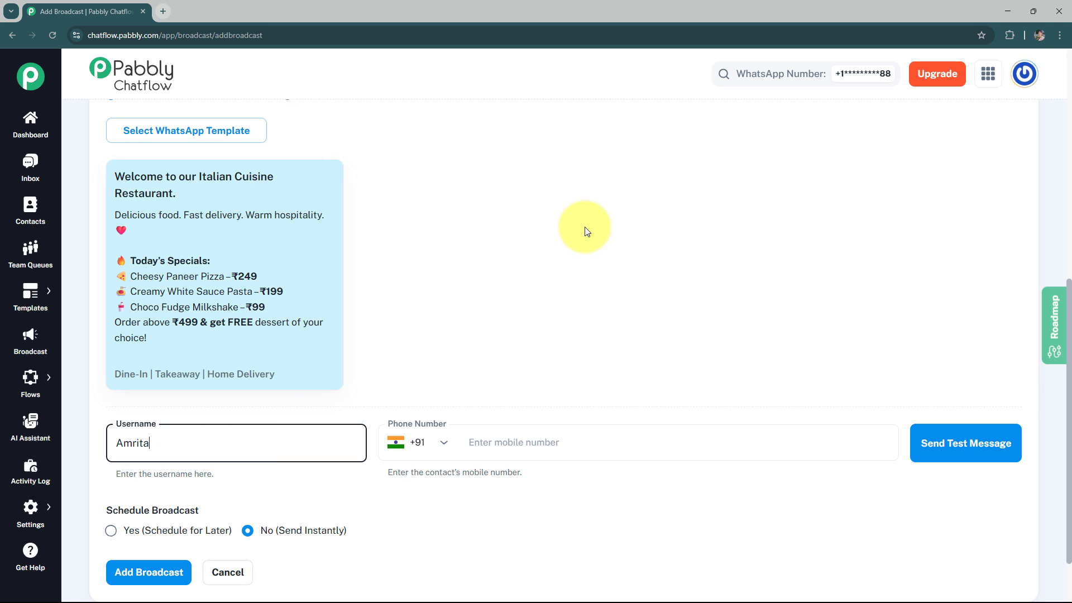
{"action": "left_click", "coordinate": [508, 441]}
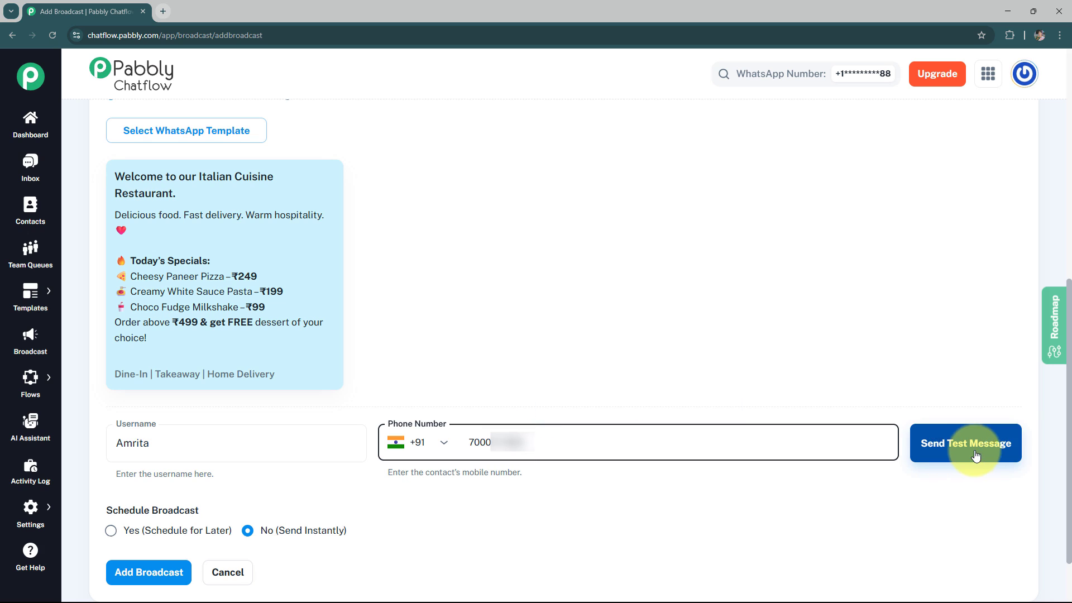
{"action": "left_click", "coordinate": [955, 456]}
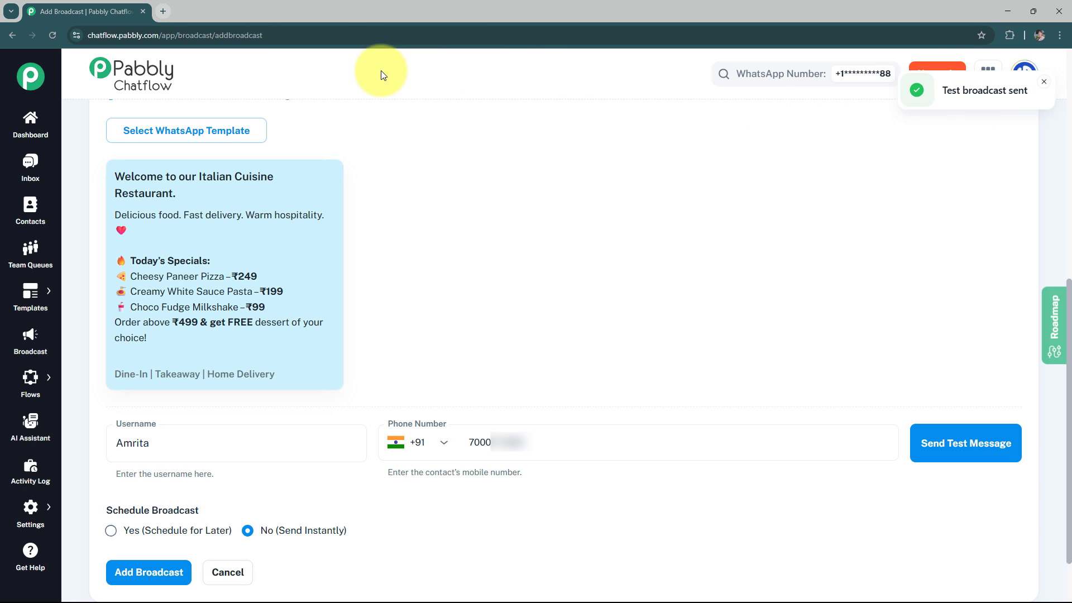
Open WhatsApp Web in a new tab, check the Restaurant Business chat for the test message, and return to the broadcast form.
{"action": "left_click", "coordinate": [164, 10]}
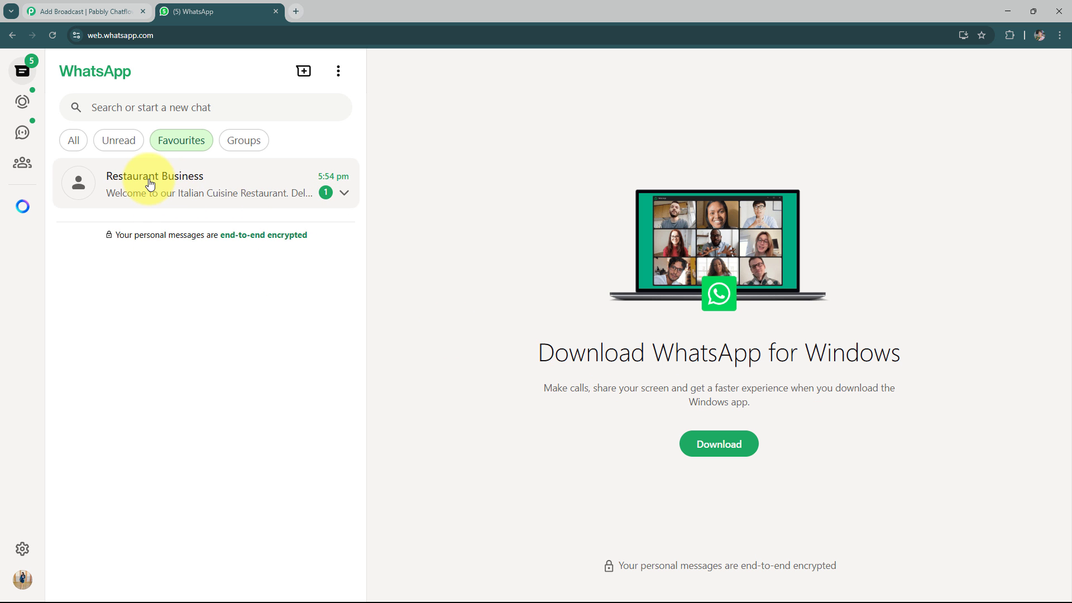
{"action": "left_click", "coordinate": [209, 194]}
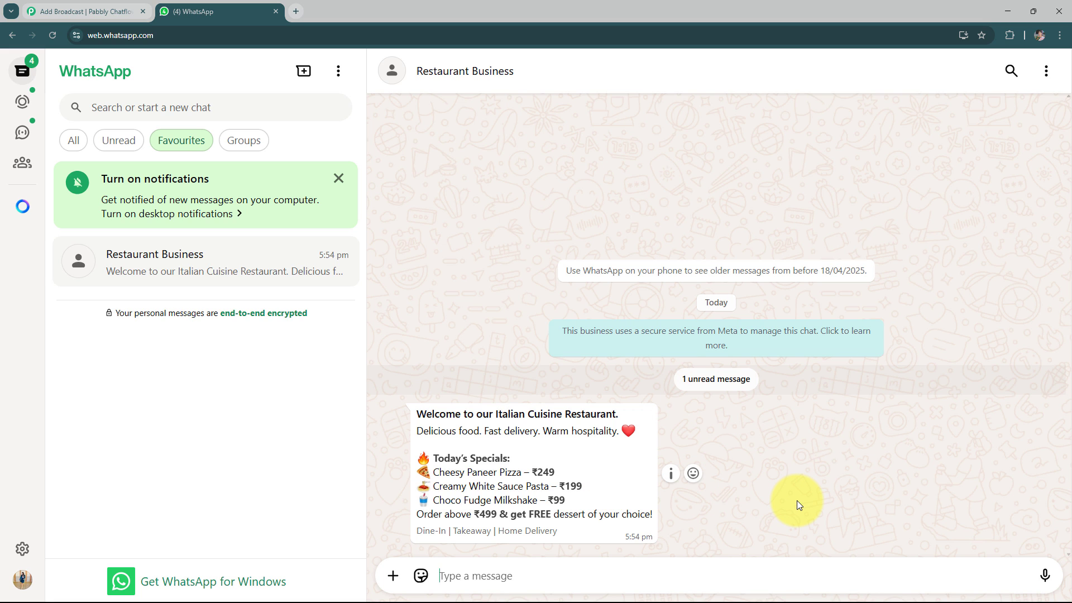
{"action": "left_click", "coordinate": [96, 12]}
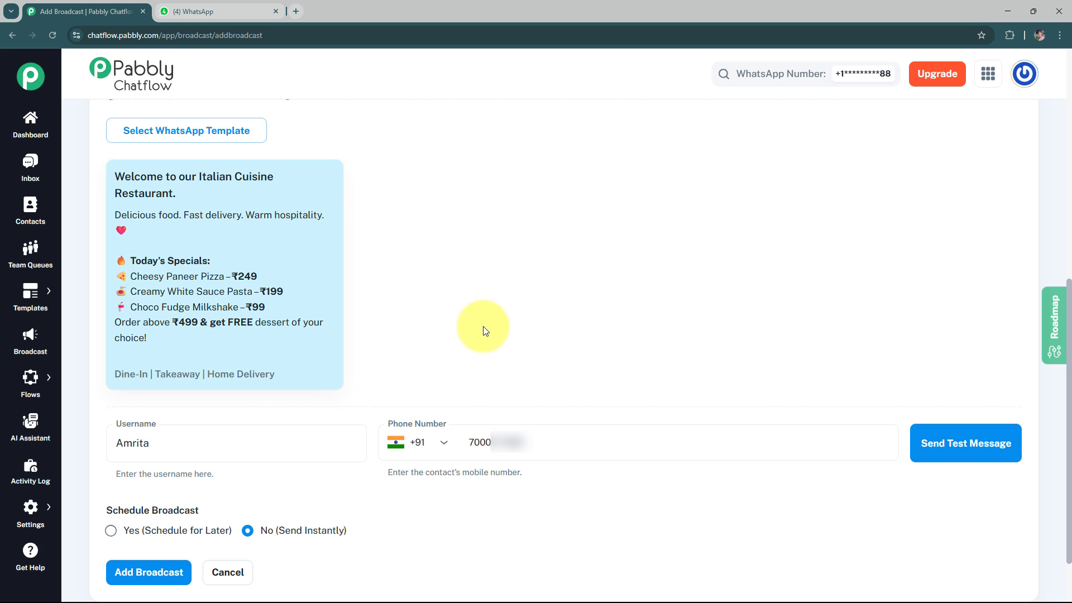
{"action": "scroll", "coordinate": [483, 329], "scroll_direction": "down", "scroll_amount": 2}
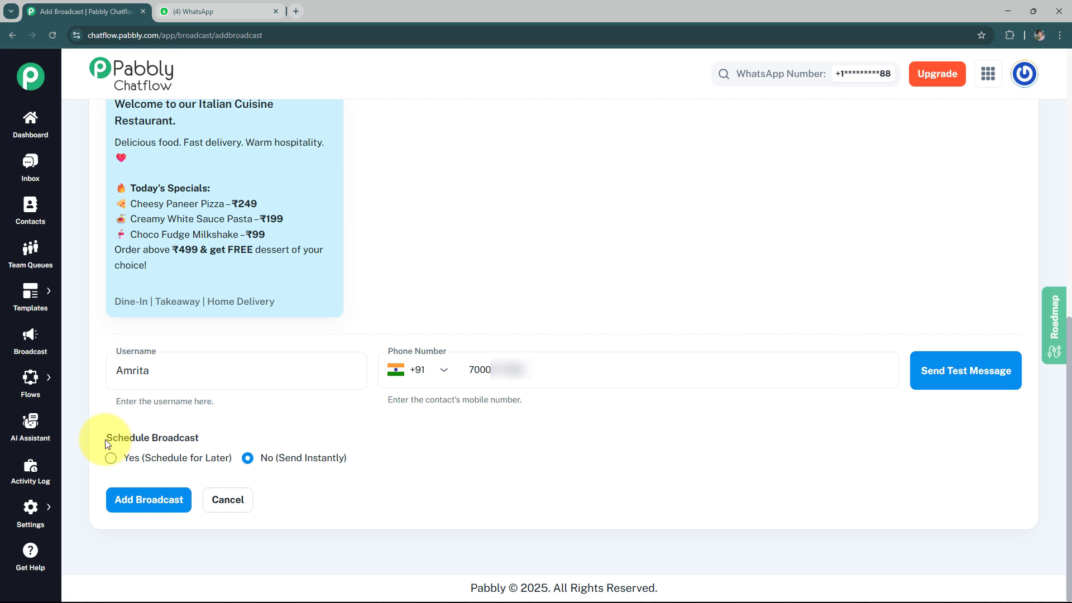
Switch the broadcast's scheduling to Yes (Schedule for Later) and examine its date and time setting.
{"action": "left_click_drag", "start_coordinate": [108, 444], "coordinate": [222, 445]}
{"action": "left_click", "coordinate": [262, 434]}
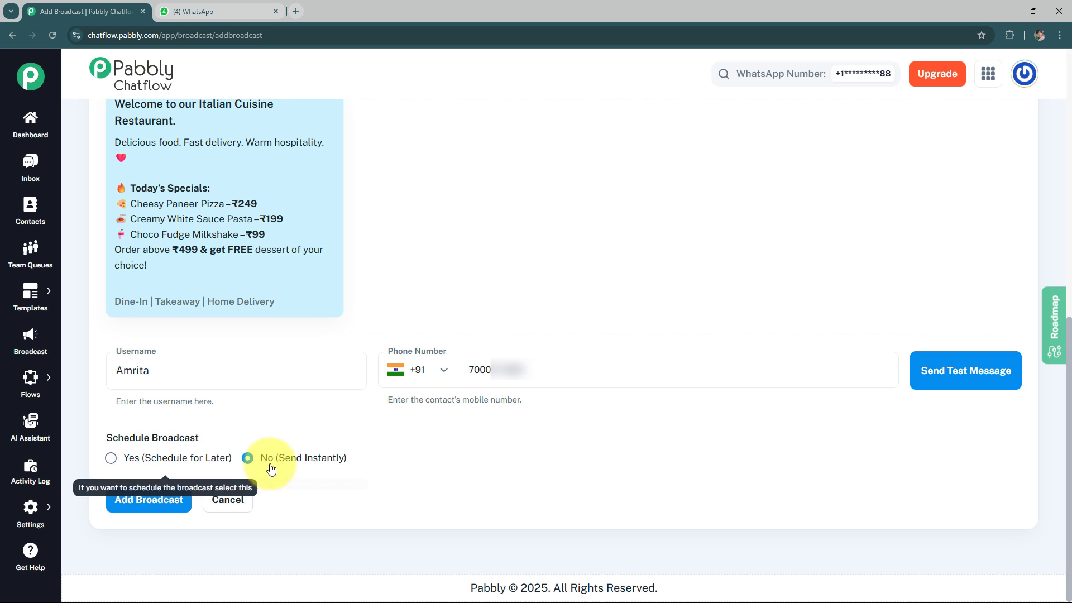
{"action": "left_click", "coordinate": [109, 458]}
{"action": "scroll", "coordinate": [251, 492], "scroll_direction": "down", "scroll_amount": 2}
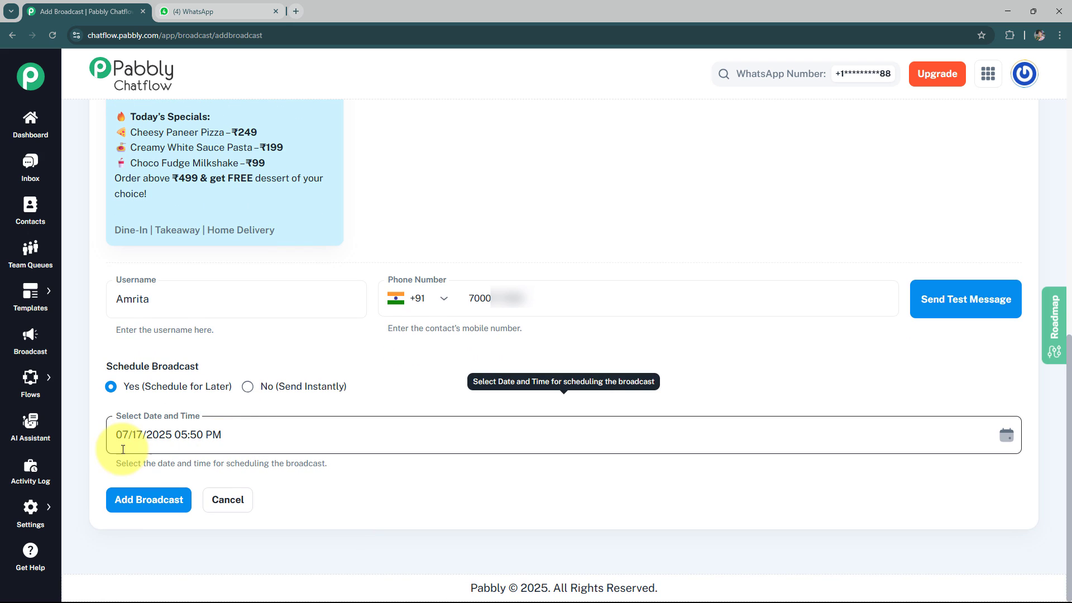
{"action": "left_click", "coordinate": [120, 436]}
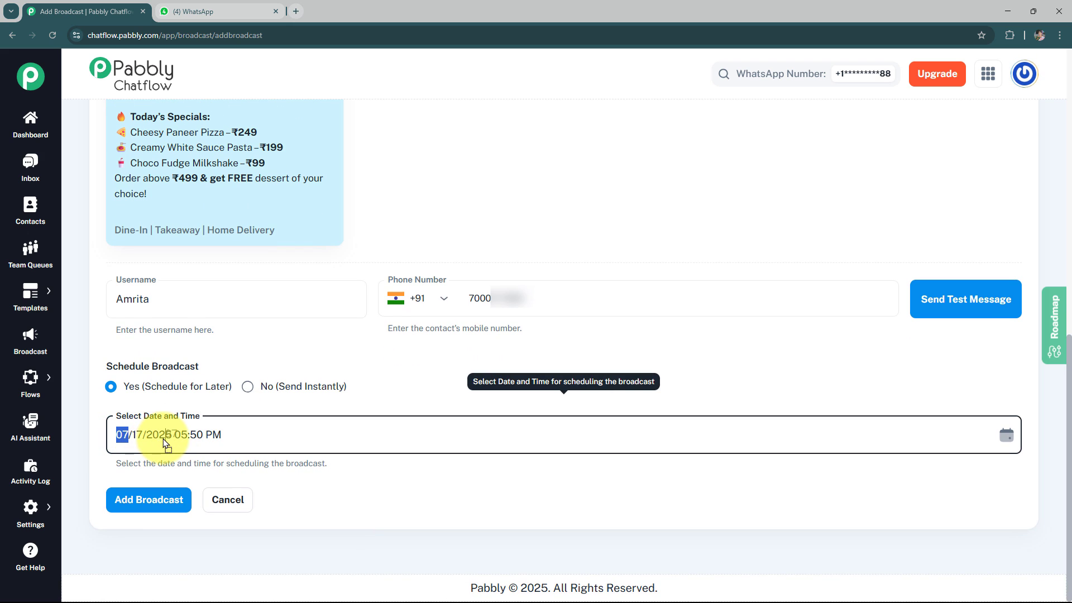
{"action": "left_click", "coordinate": [376, 490]}
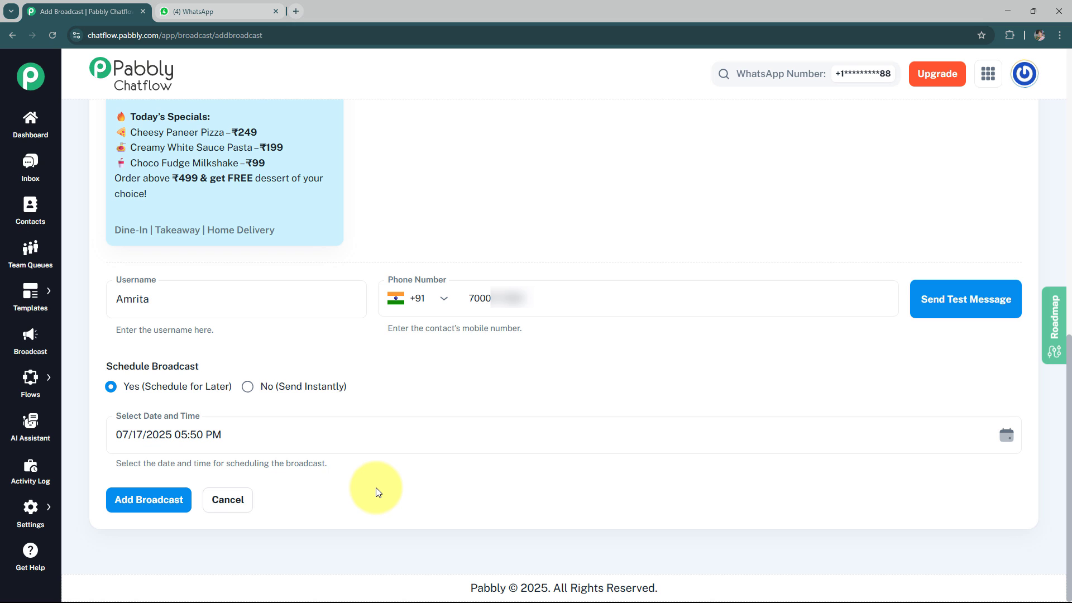
Set the broadcast's scheduling to No (Send Instantly) and add the broadcast.
{"action": "left_click", "coordinate": [249, 387]}
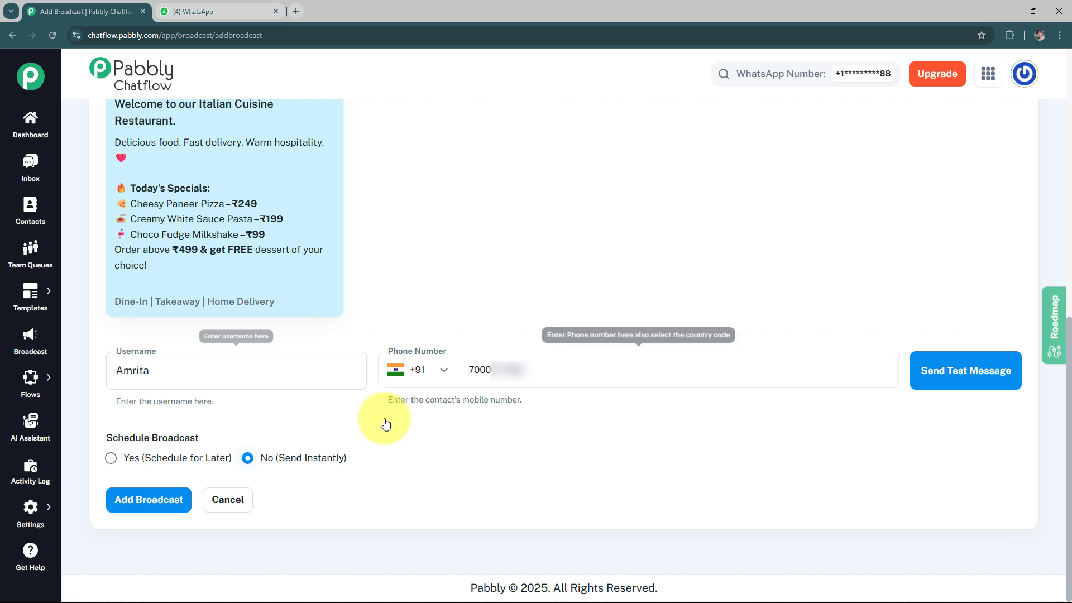
{"action": "left_click", "coordinate": [149, 505]}
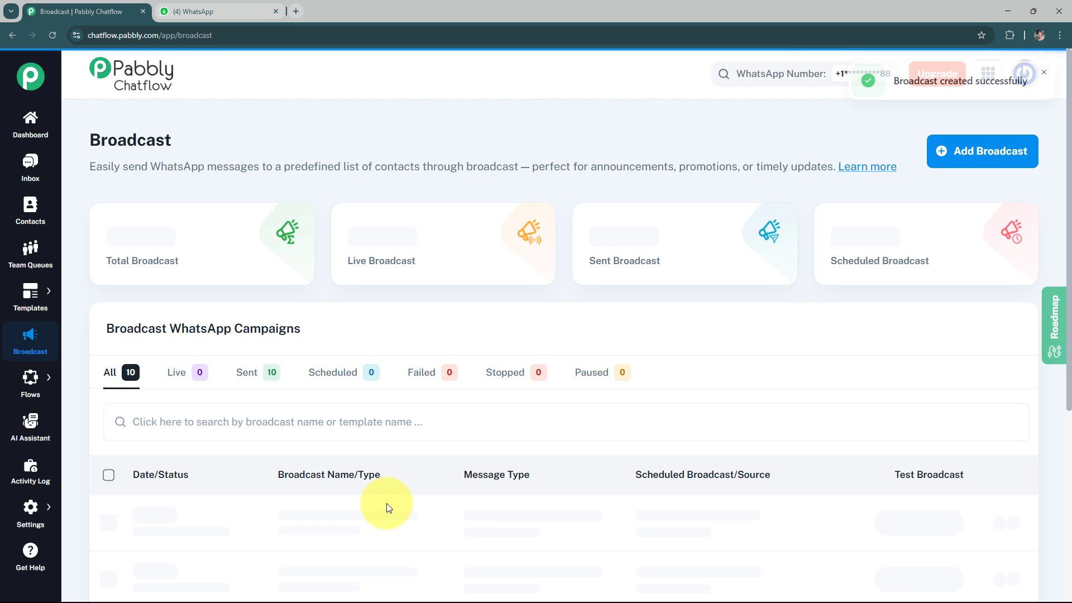